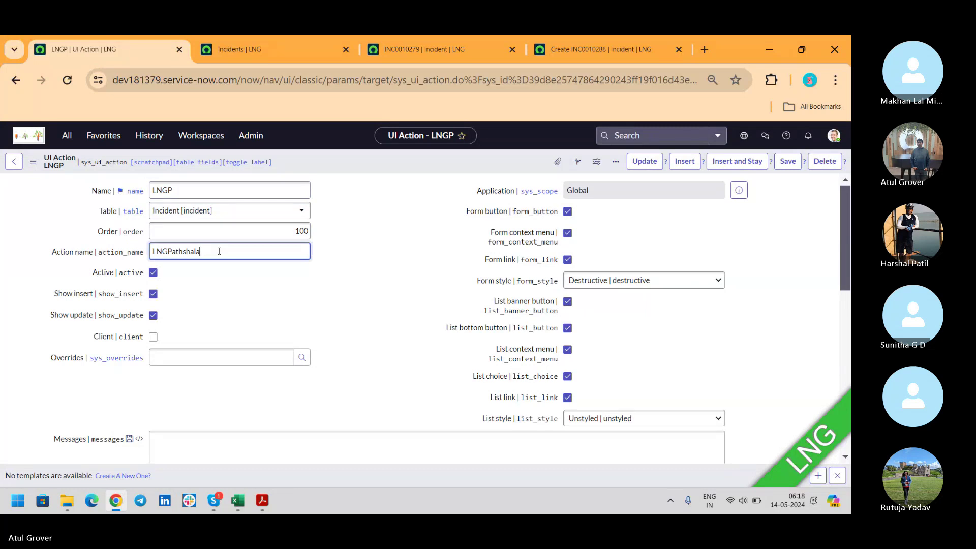
- Check the Related Links of the new incident form for the LNGP action and reload the incidents list
click(619, 53)
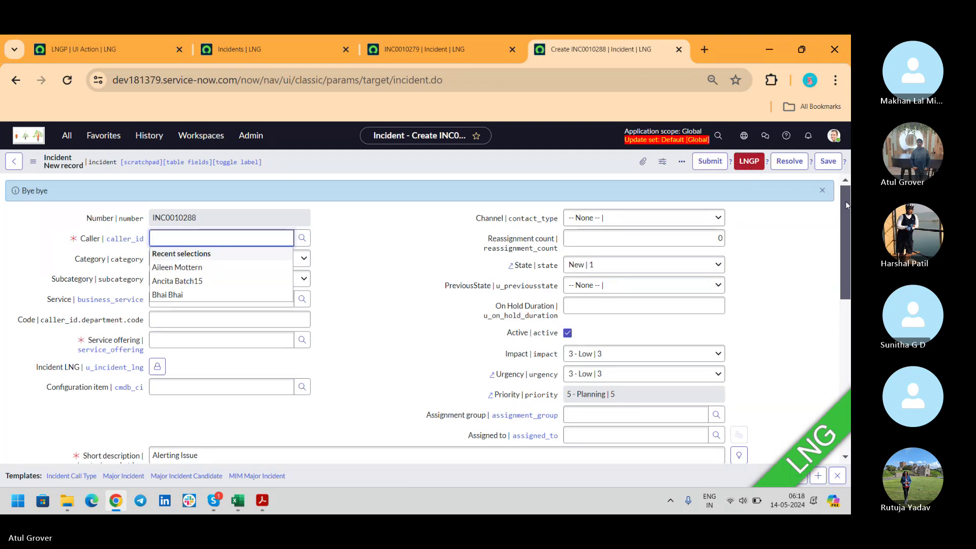
drag(847, 205, 845, 357)
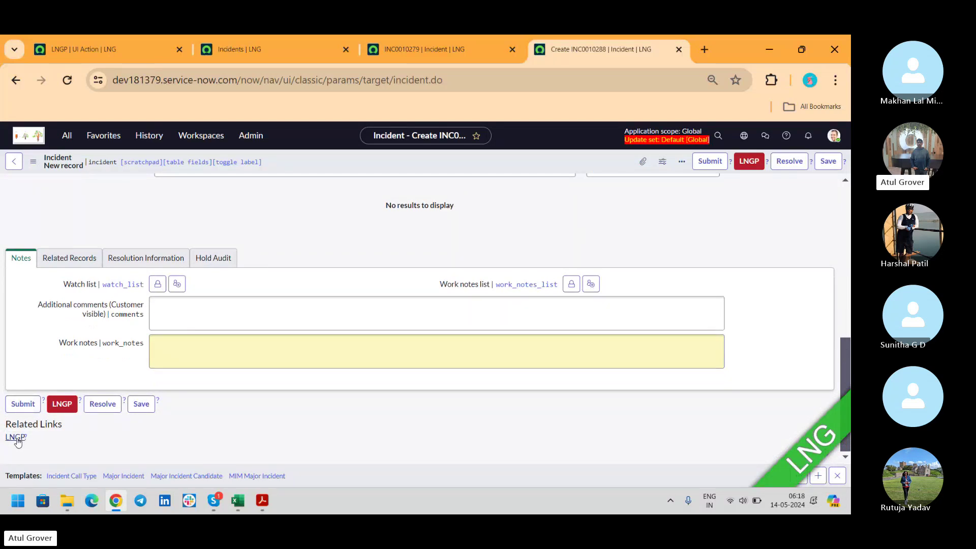
click(425, 49)
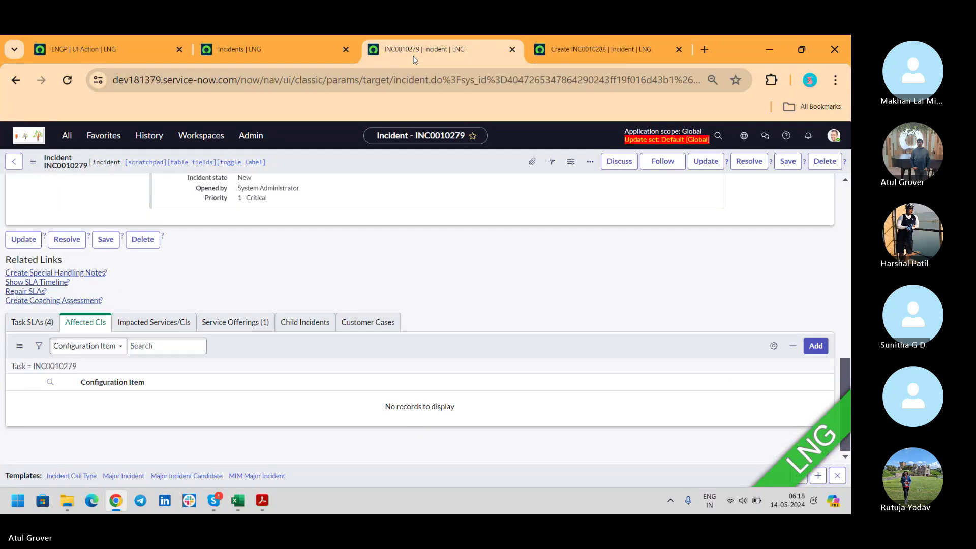
click(303, 54)
click(66, 82)
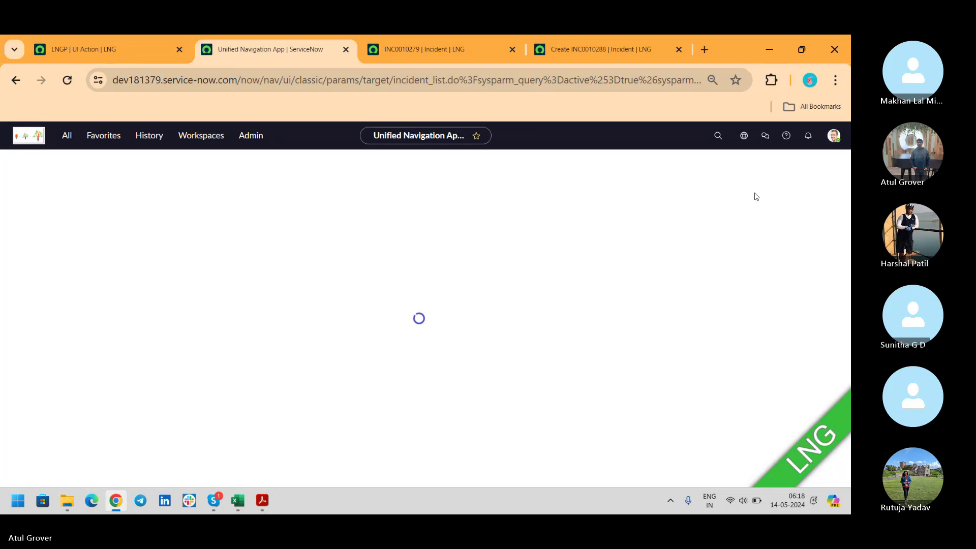
- Check the header context menu of the new incident form for the LNGP action
click(446, 41)
click(593, 49)
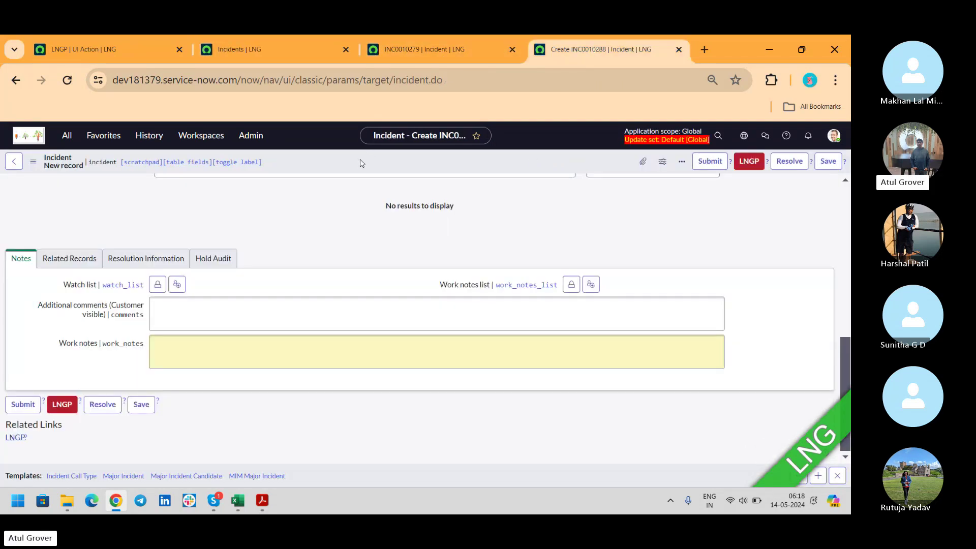
right_click(362, 162)
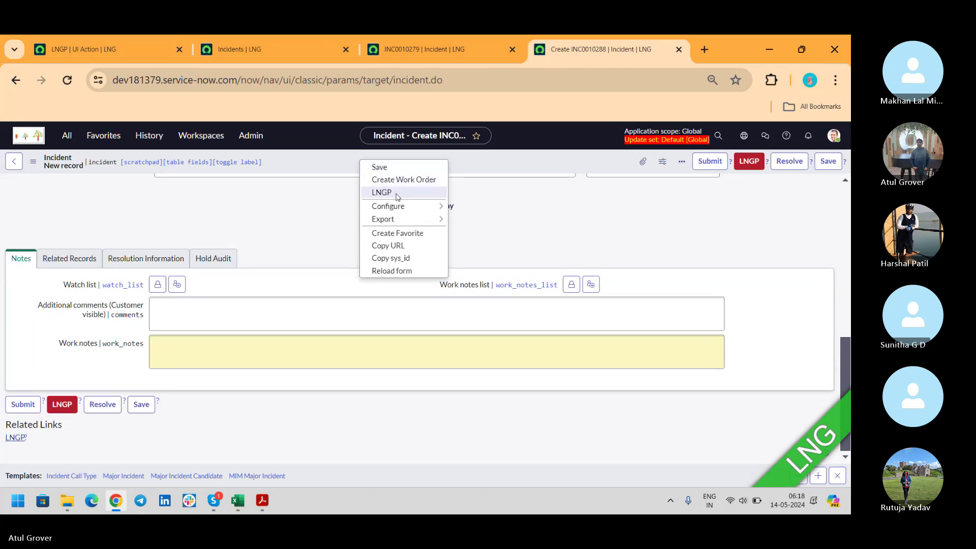
click(32, 161)
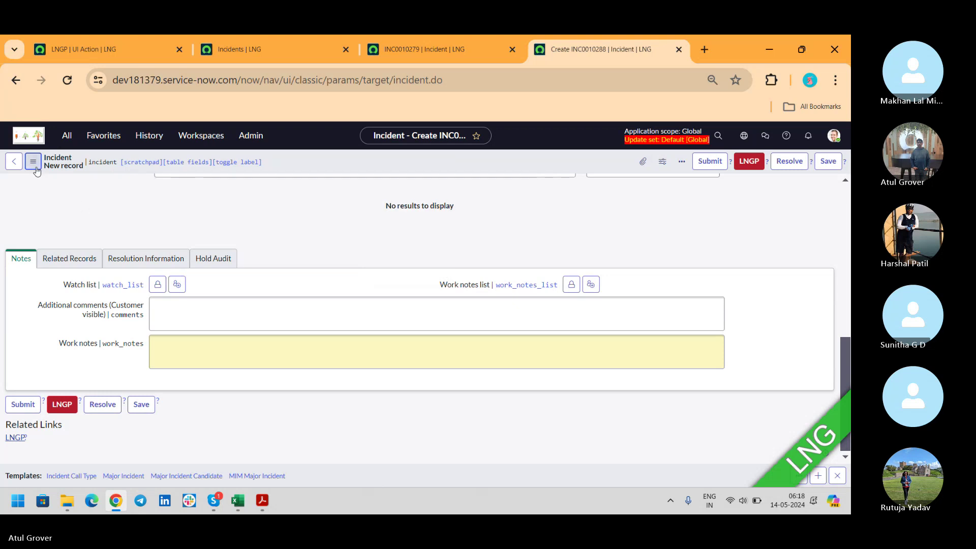
click(33, 163)
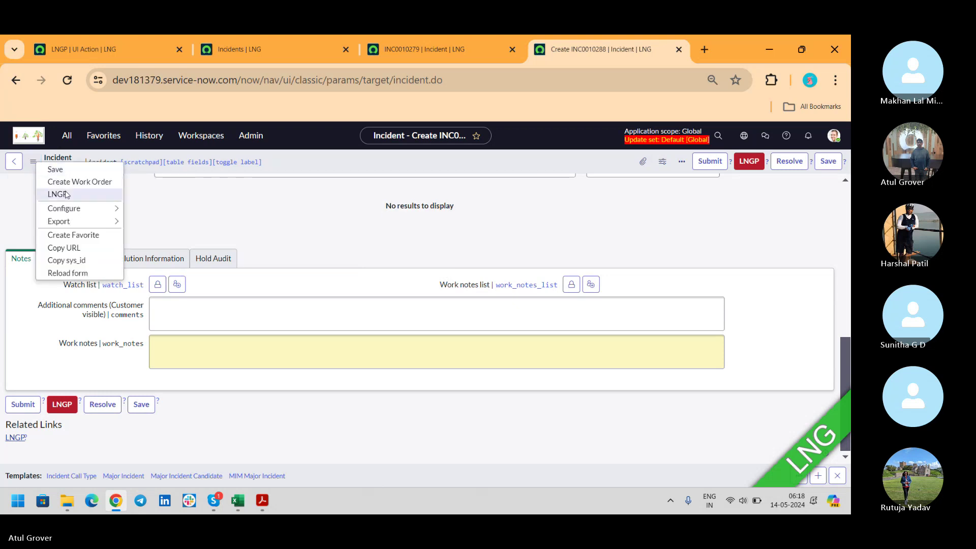
- Examine the incidents list's banner, selected-row actions, header context menu and Related Links for the LNGP action
click(285, 49)
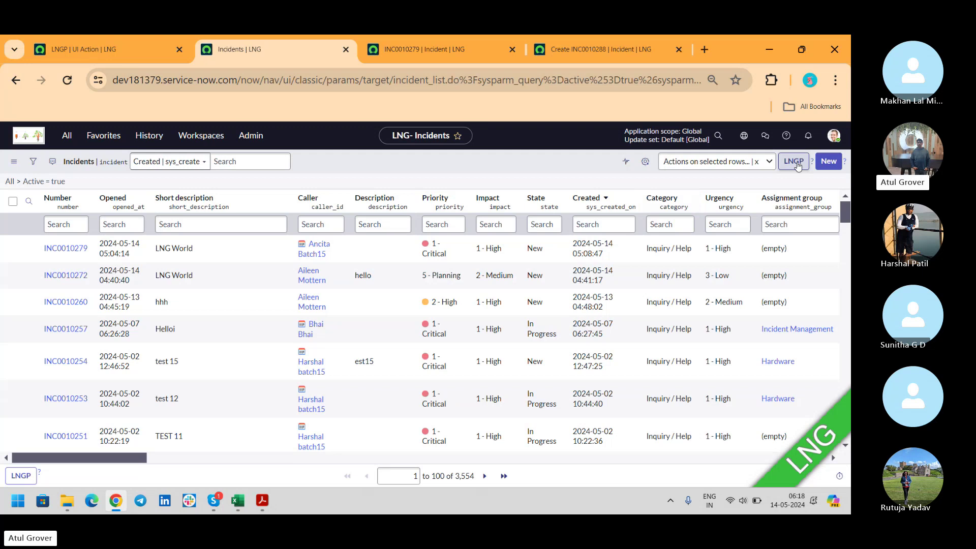
click(737, 161)
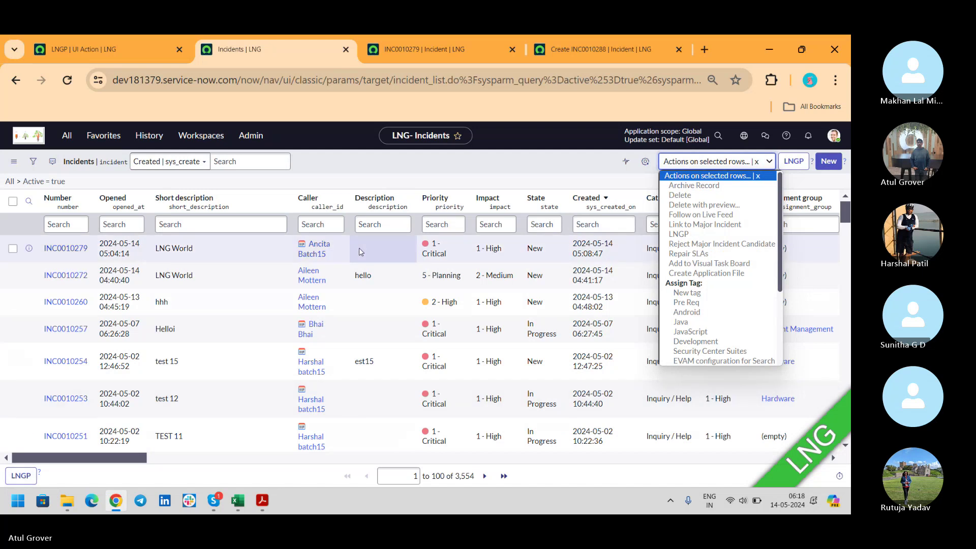
right_click(416, 159)
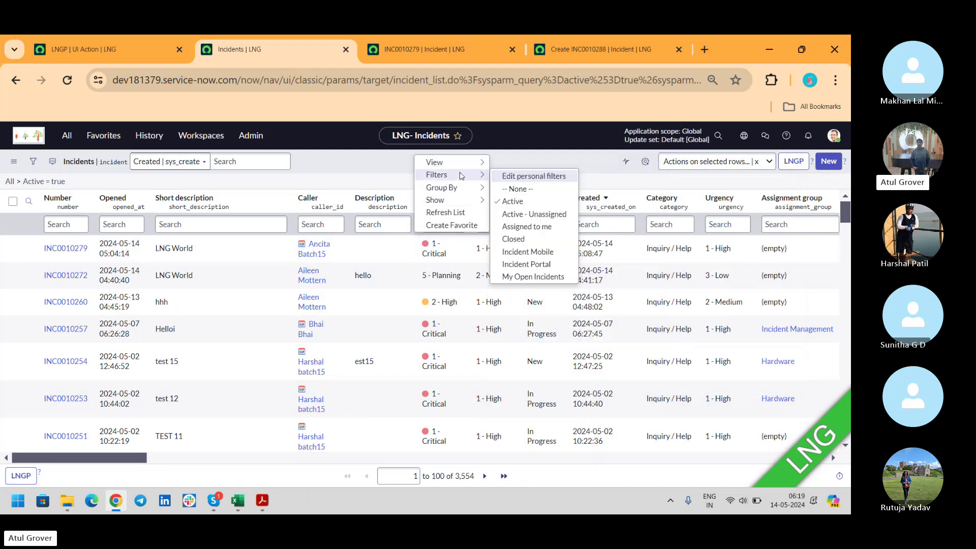
mouse_move(461, 165)
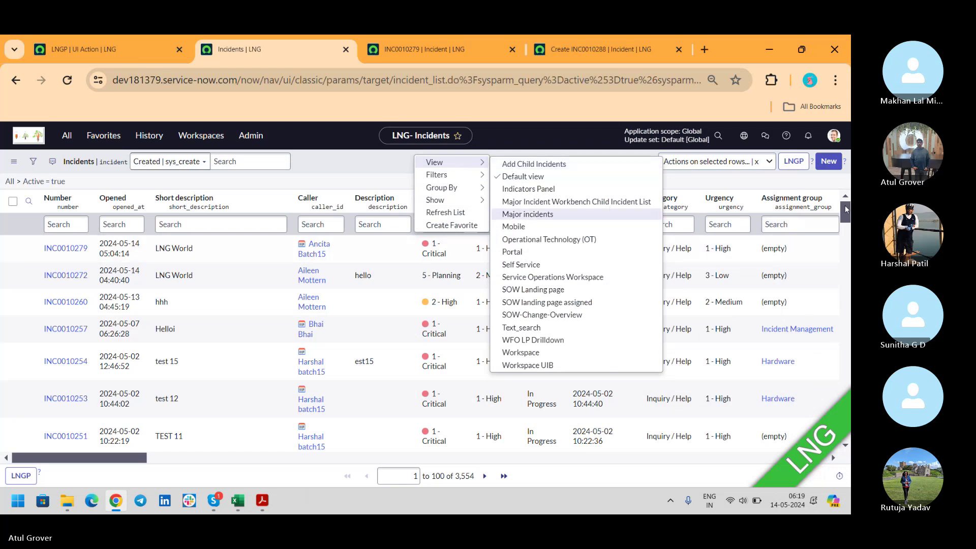
scroll(356, 331, down, 10)
scroll(356, 331, down, 5)
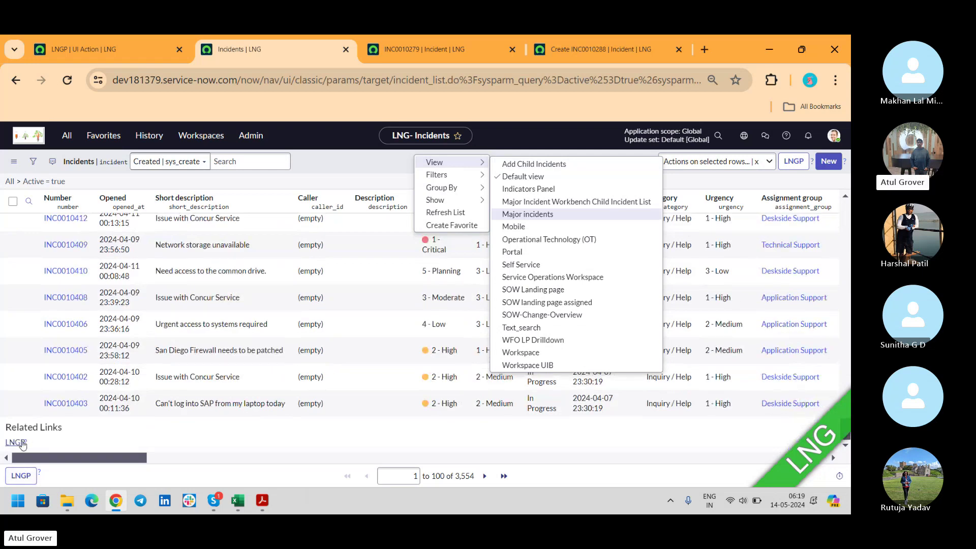
- Enable the Client option on the LNGP UI action record
click(83, 57)
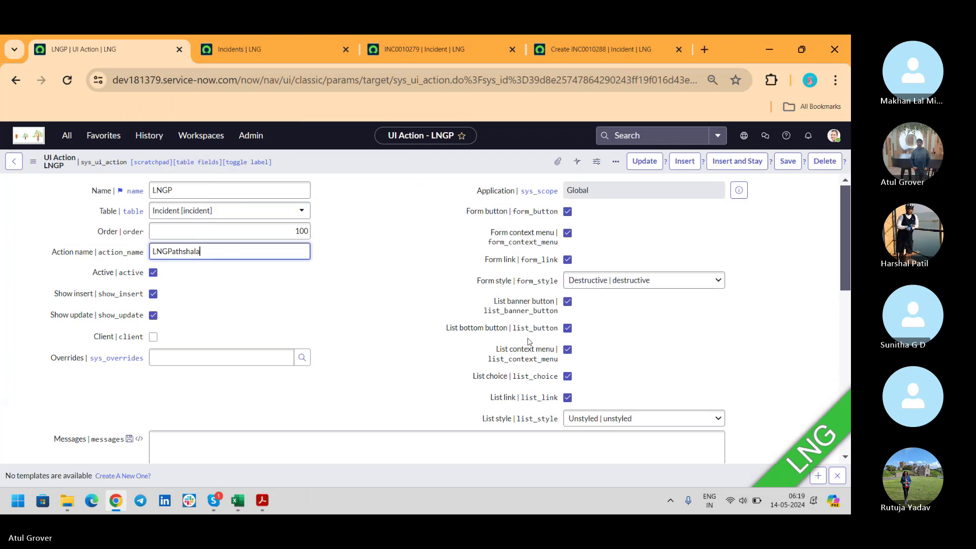
mouse_move(540, 286)
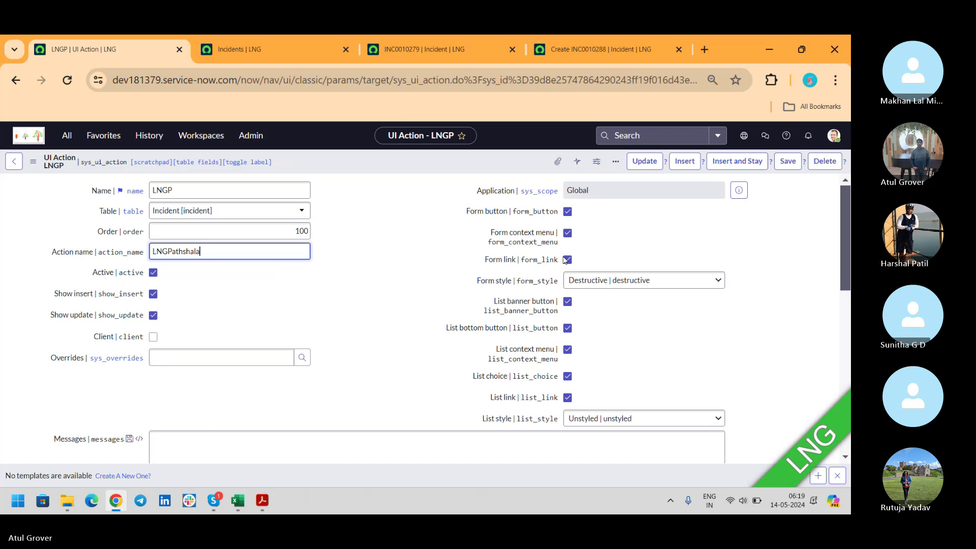
click(153, 337)
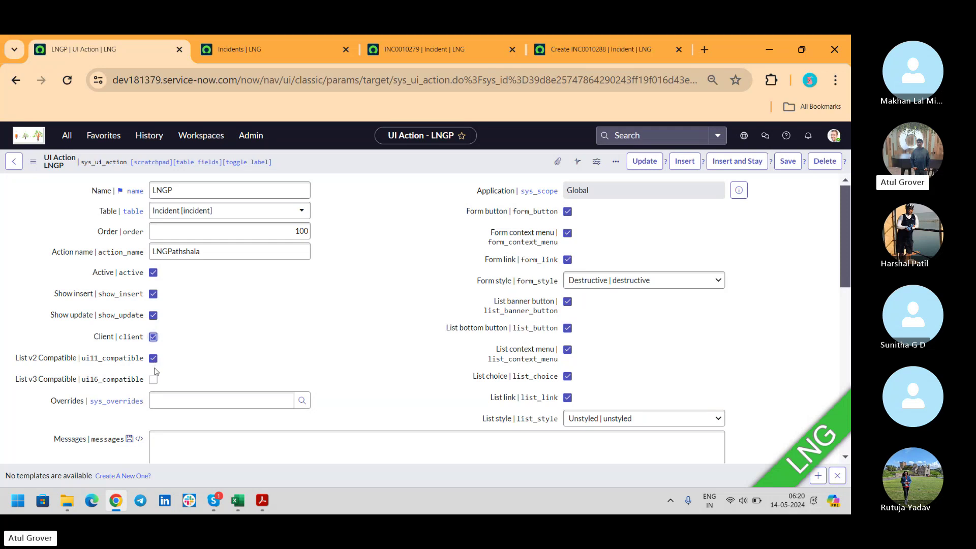
- List the UI actions available for the Overrides field of the LNGP record with the wildcard **
click(183, 397)
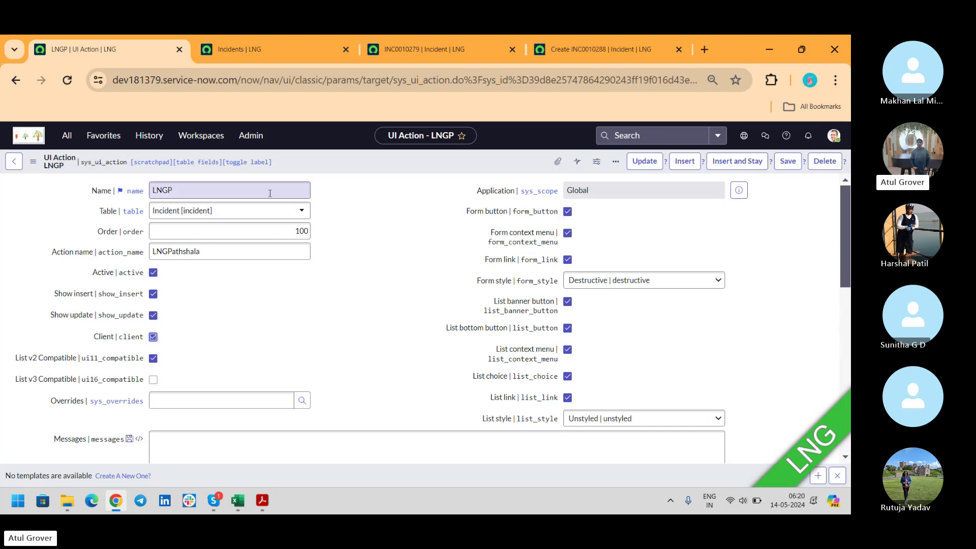
click(214, 402)
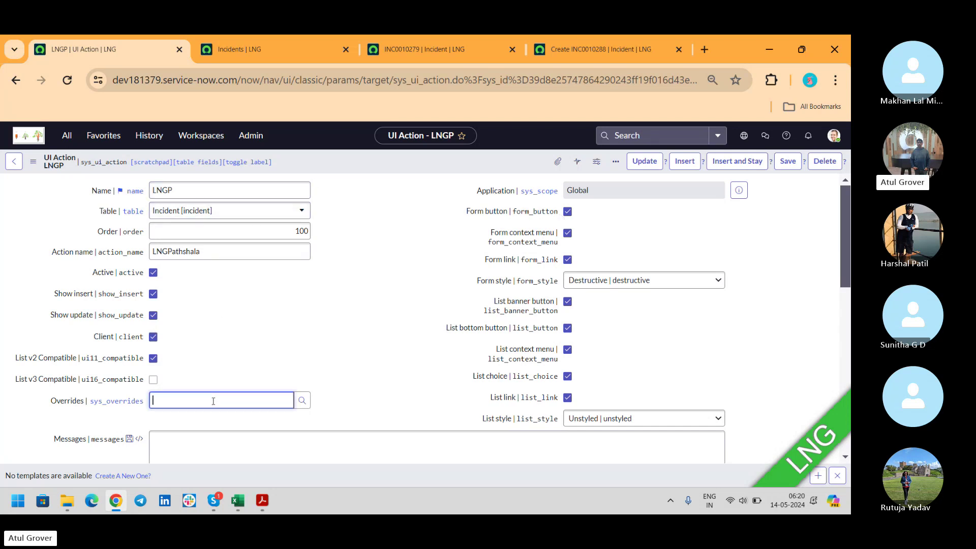
click(131, 190)
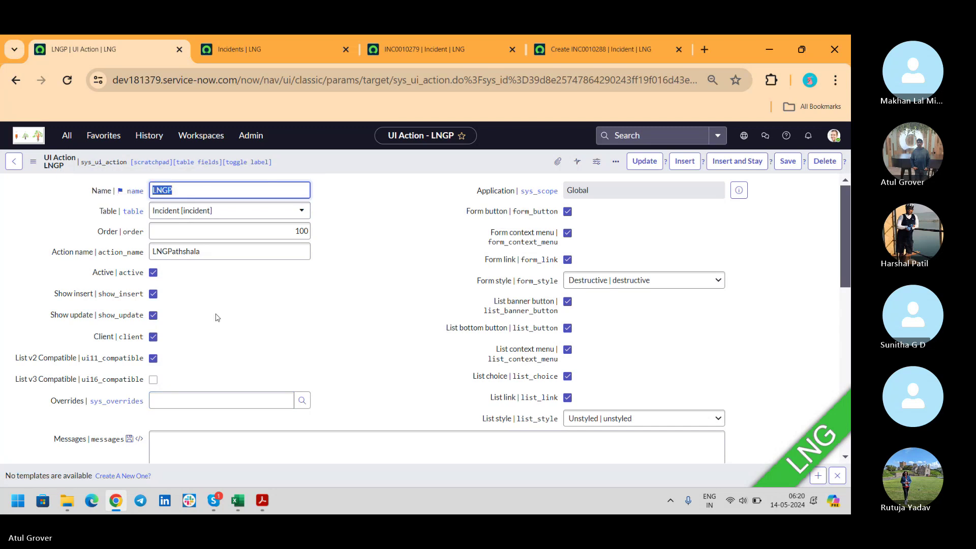
click(196, 398)
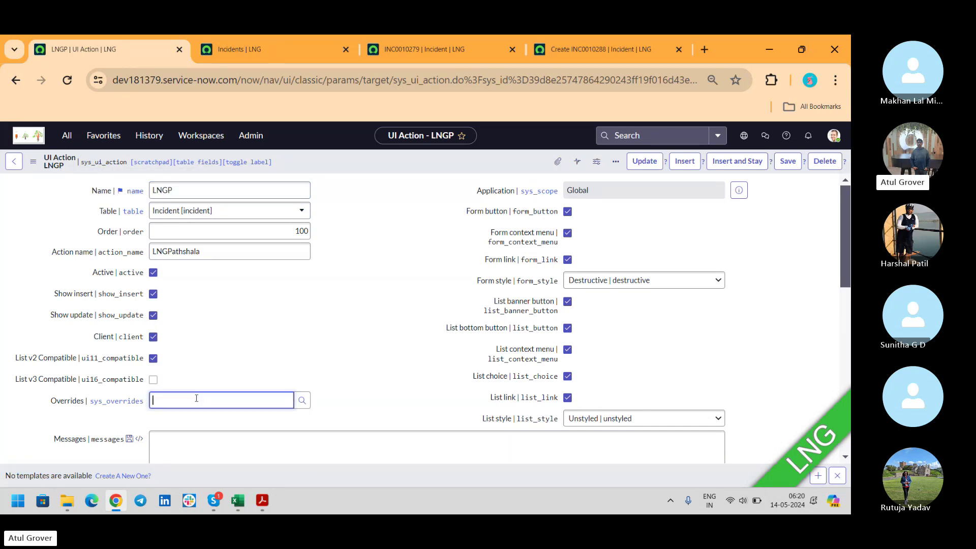
text(**)
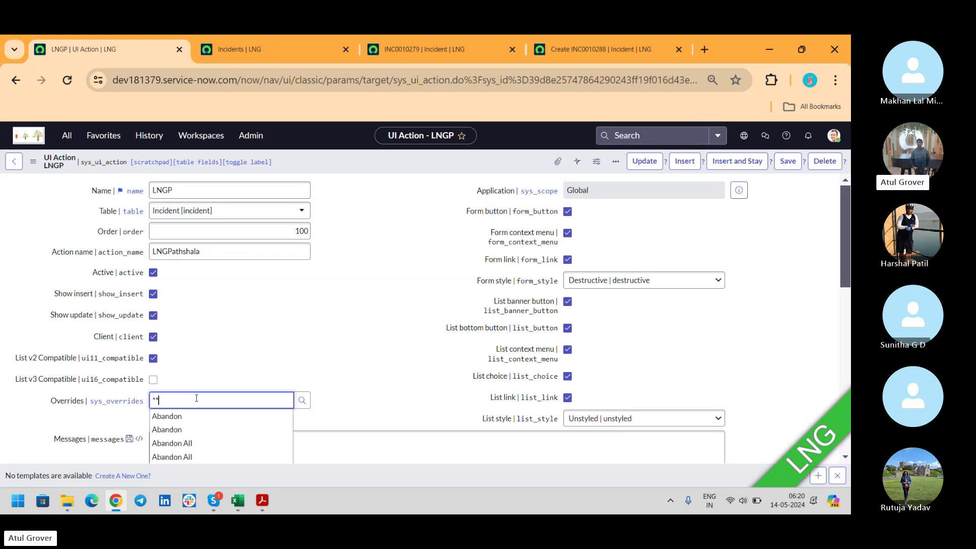
drag(847, 234, 844, 288)
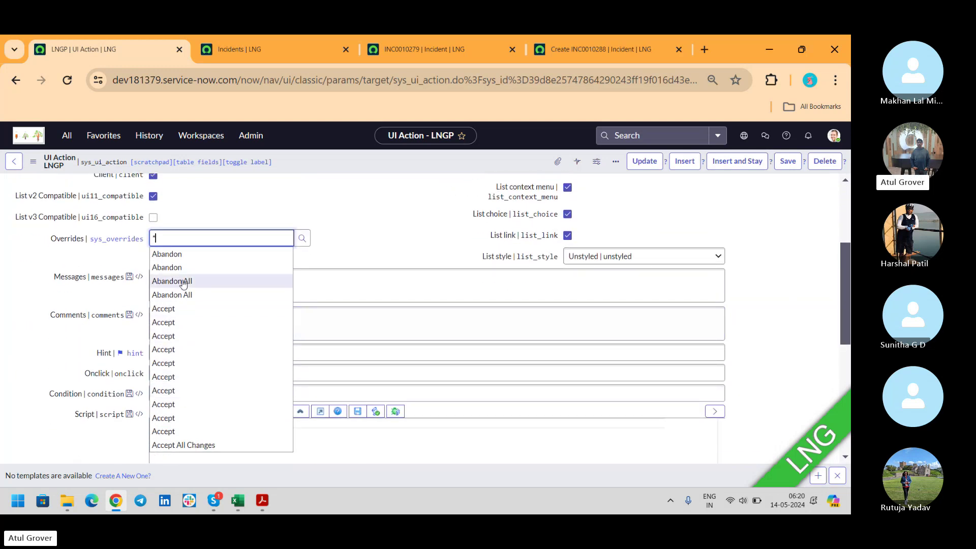
- Search the Overrides field for UI actions named Save and clear the entry
key(BackSpace)
text(Sav)
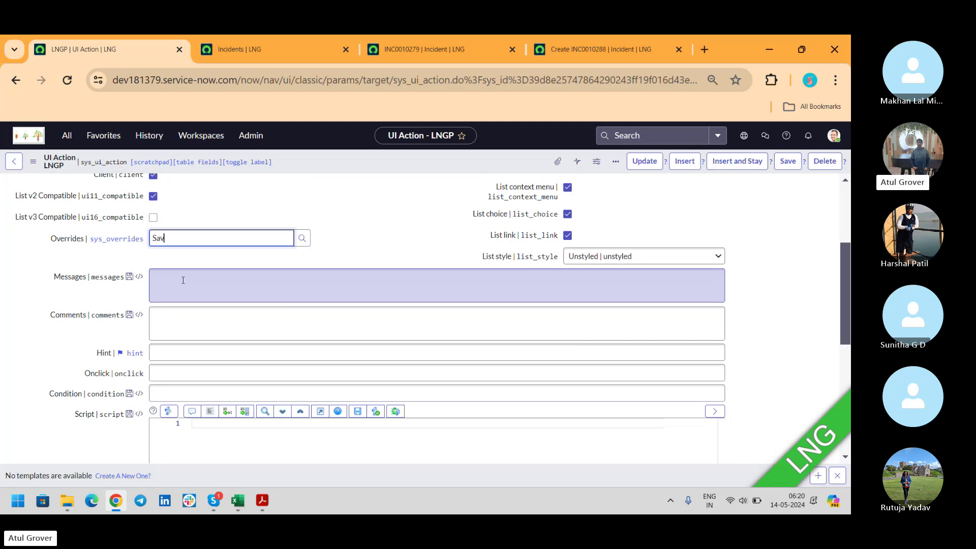
text(e)
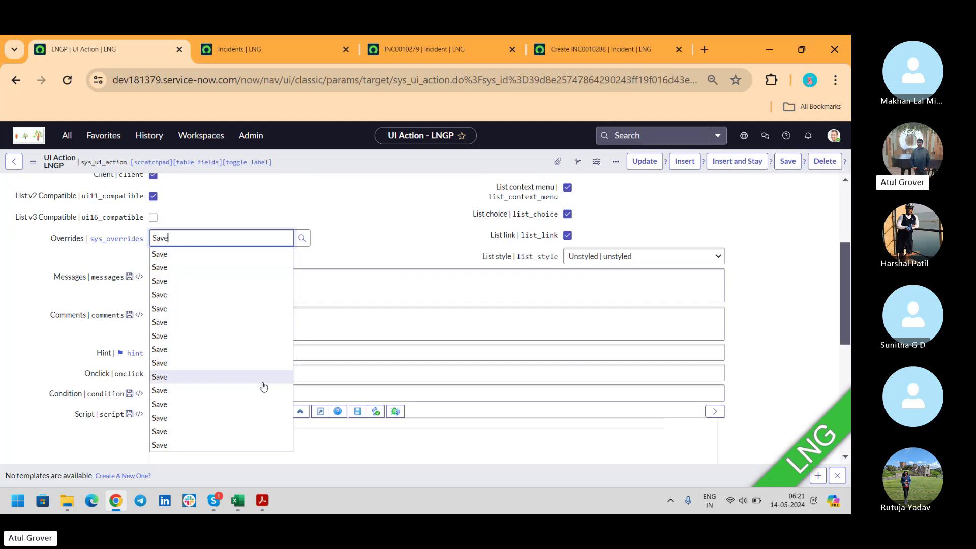
key(BackSpace)
key(BackSpace)
key(BackSpace)
key(BackSpace)
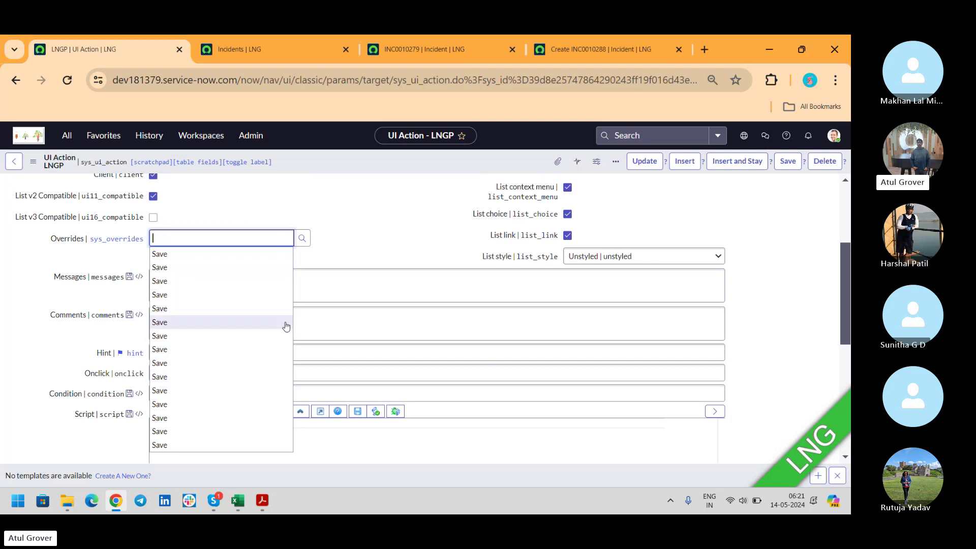
- Search the Overrides field for UI actions matching Resol and clear the entry
text(Reso)
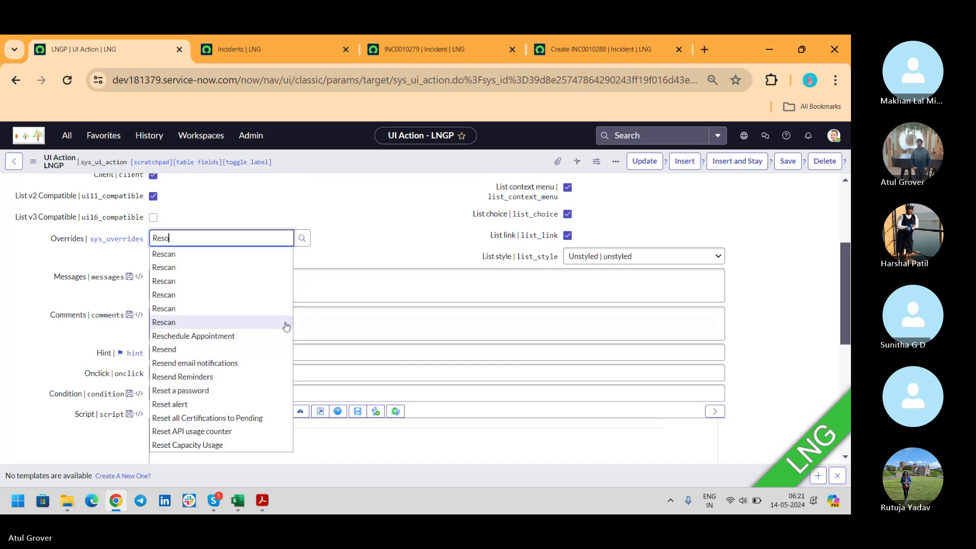
text(l)
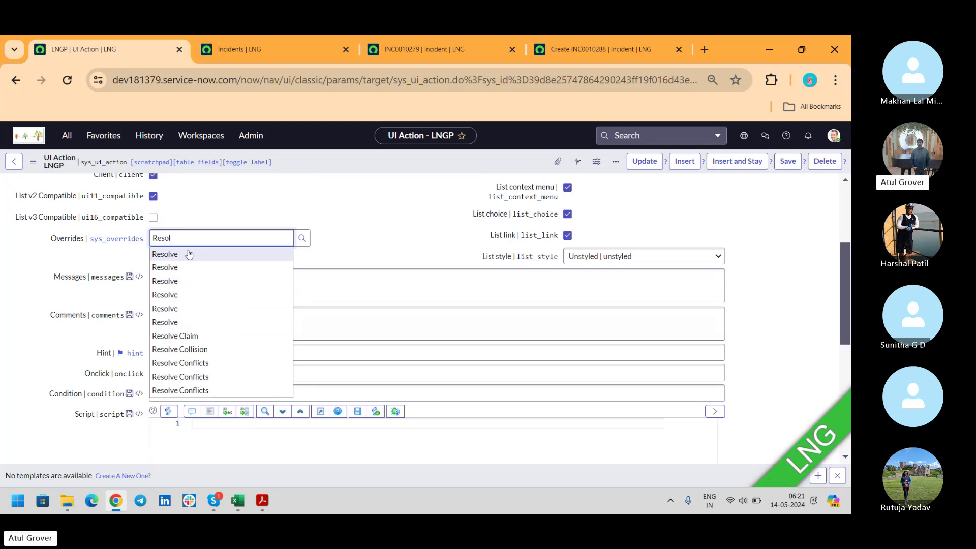
key(BackSpace)
key(BackSpace)
key(BackSpace)
key(BackSpace)
key(BackSpace)
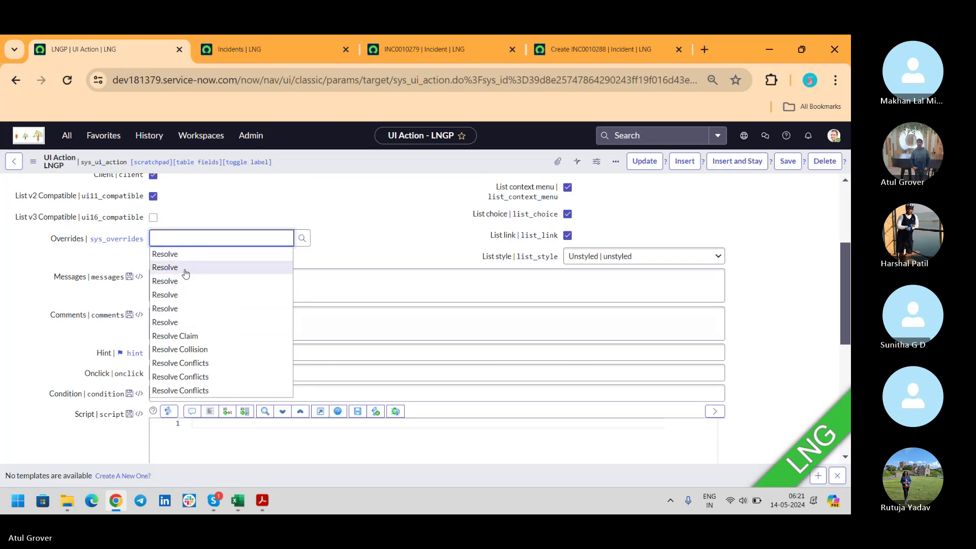
- Search the Overrides field for UI actions named Submit, leaving the field empty
text(Submit)
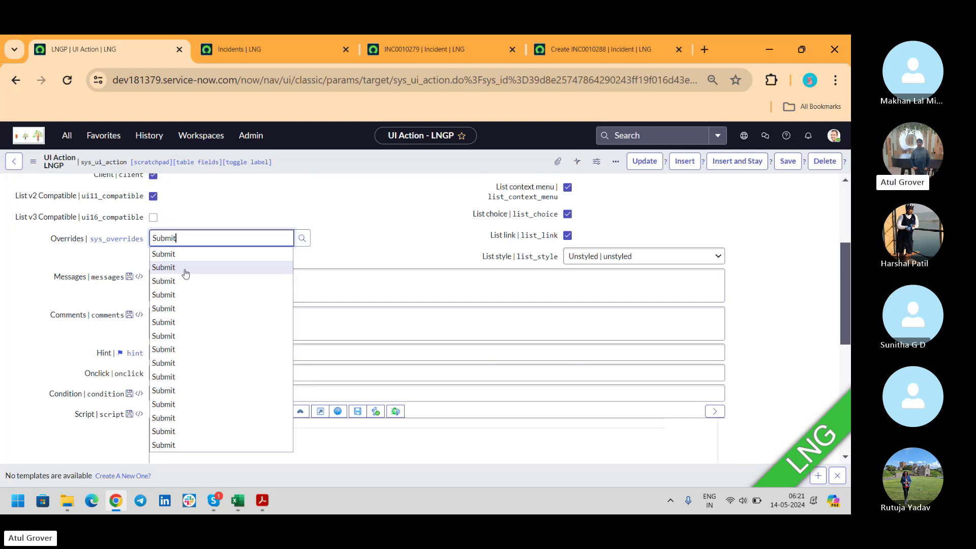
key(BackSpace)
key(BackSpace)
key(BackSpace)
key(BackSpace)
key(BackSpace)
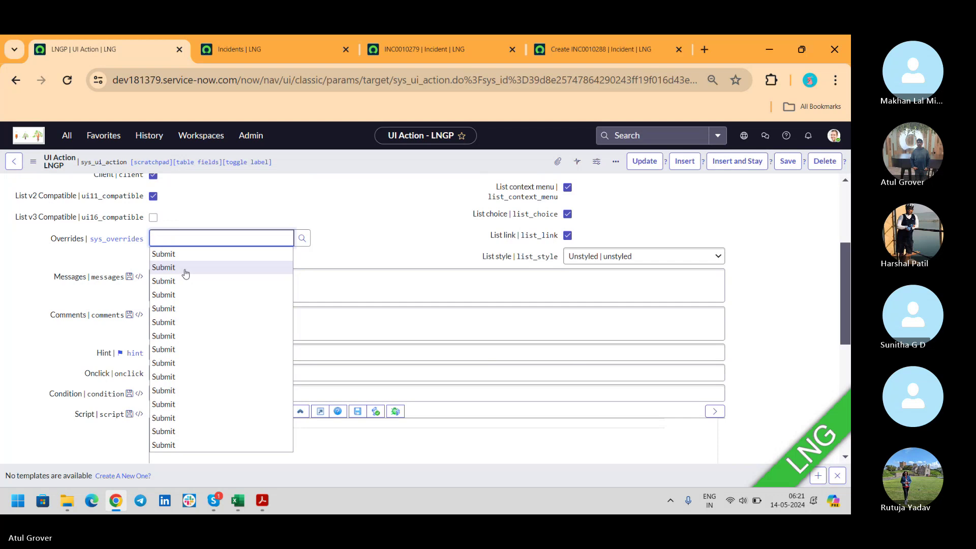
click(354, 216)
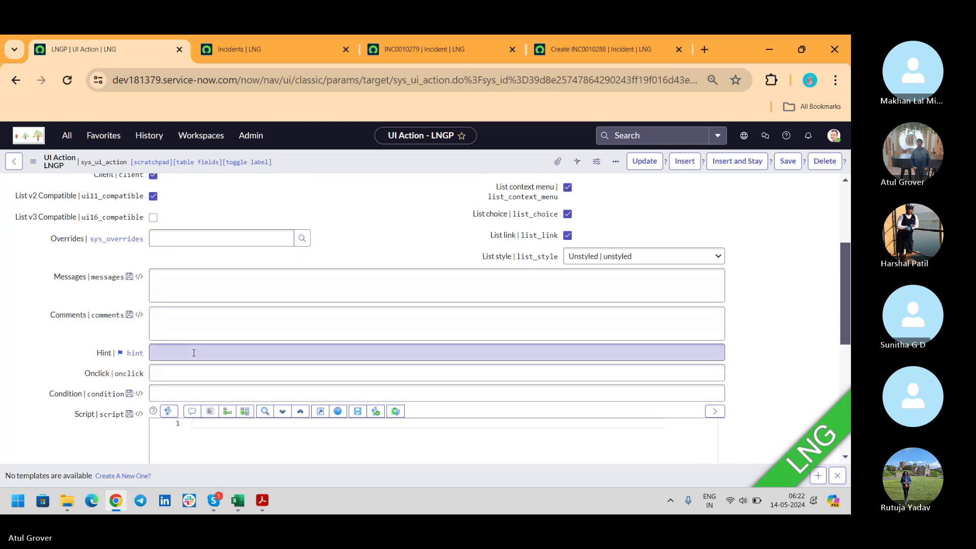
- Close the template bar on the LNGP record and open the System UI module's UI Actions list in a new tab
click(837, 476)
click(605, 49)
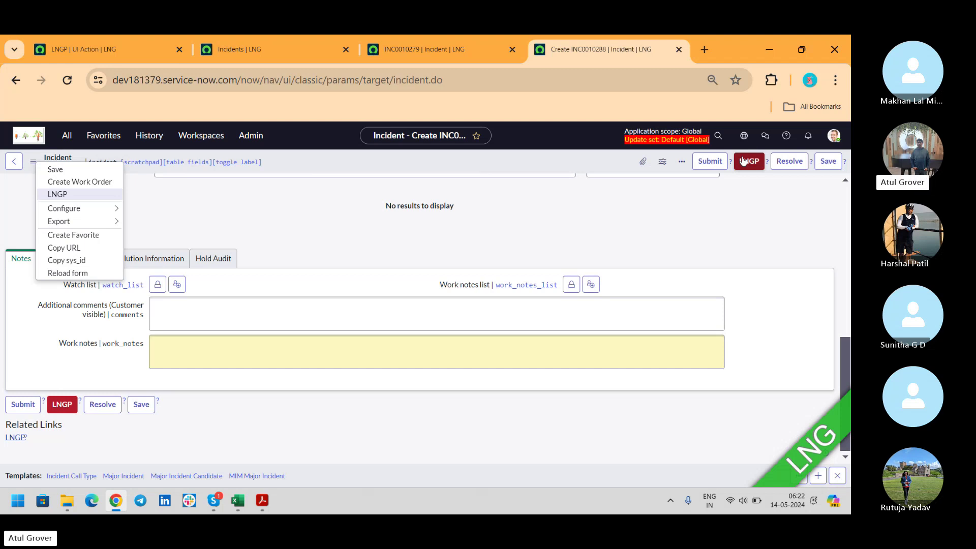
click(102, 49)
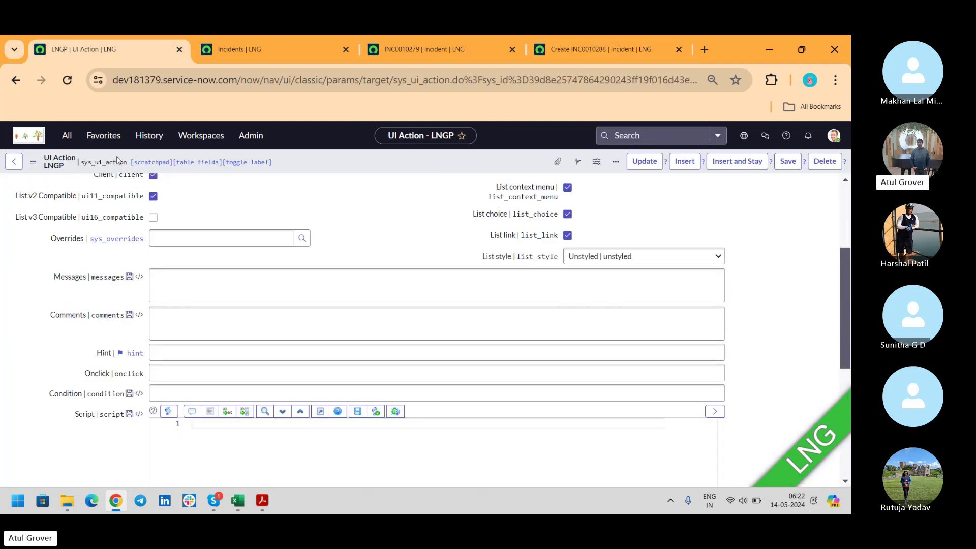
click(74, 139)
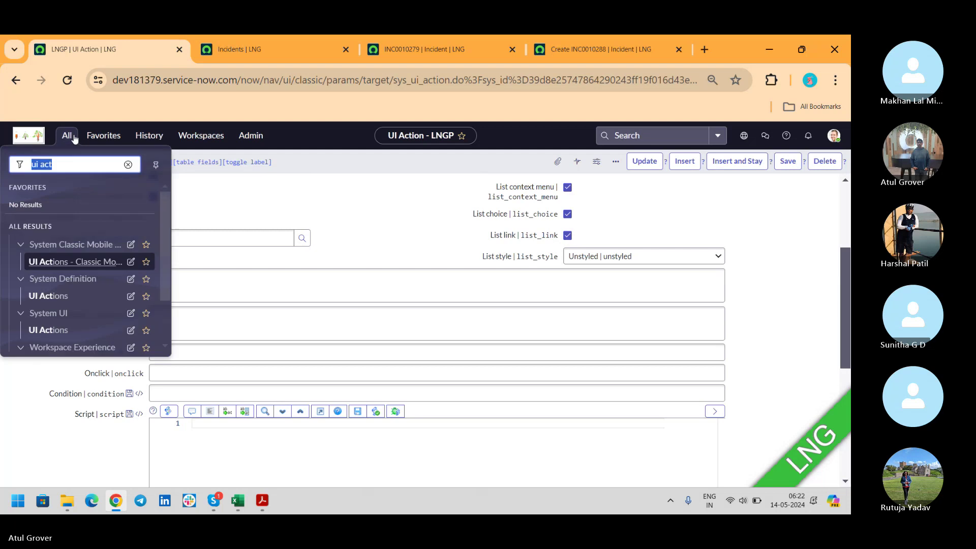
middle_click(60, 331)
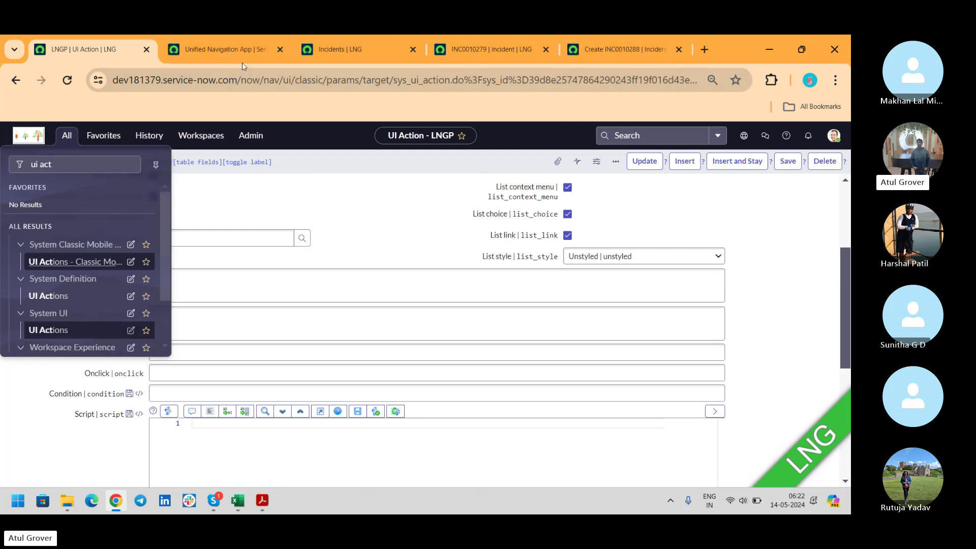
- Filter the UI Actions list to tables starting with "incide"
click(234, 42)
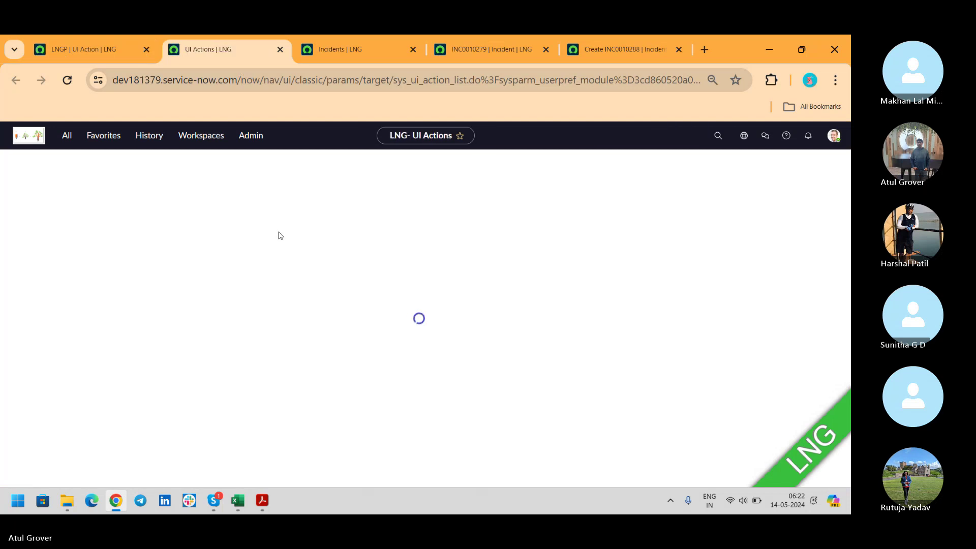
click(144, 220)
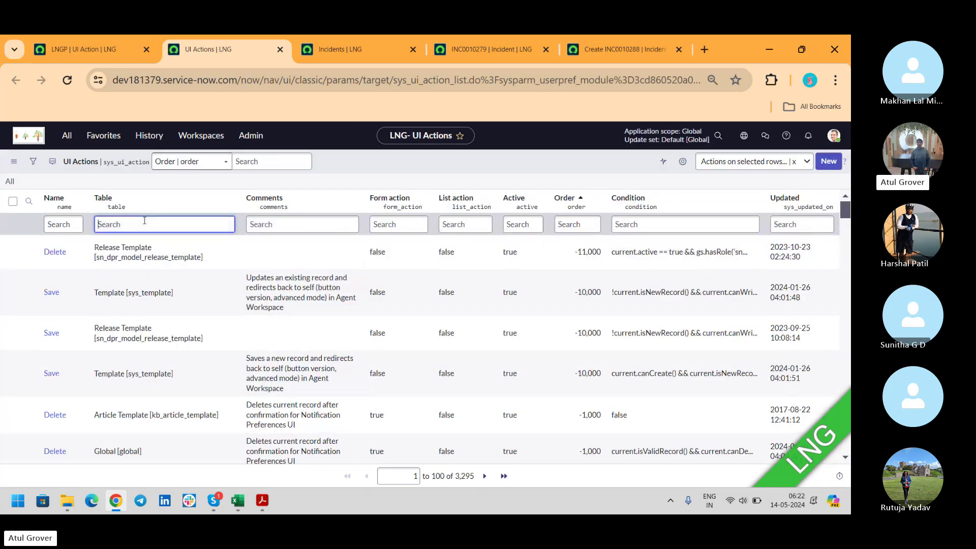
text(incide)
key(Return)
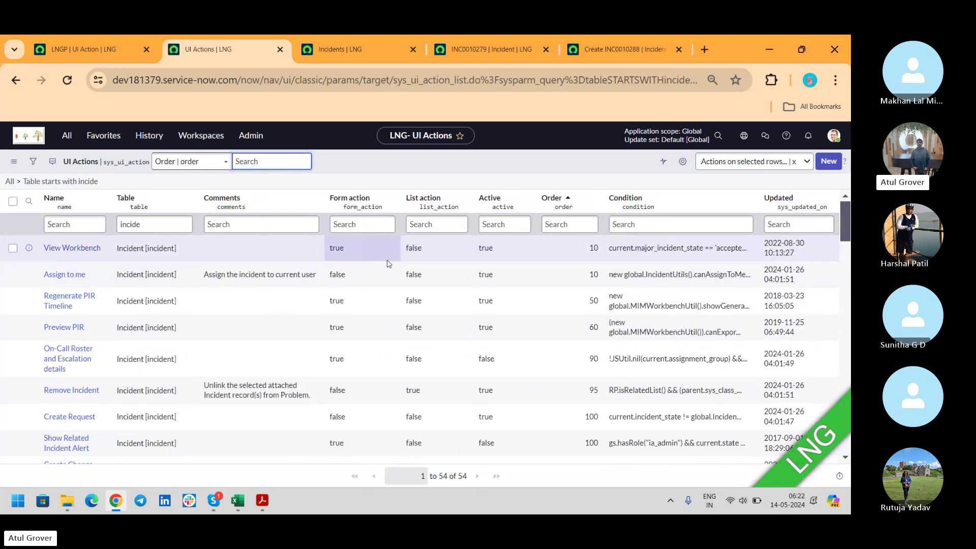
- Inspect the Assign to me action's condition in the list, and open the Create Request record at its Condition field
click(610, 275)
drag(610, 275, 753, 280)
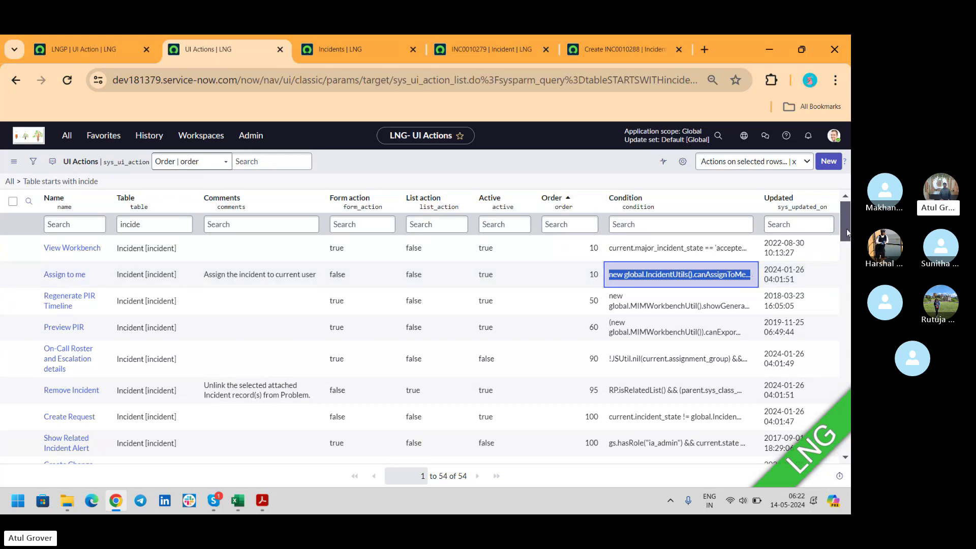
drag(846, 223, 846, 251)
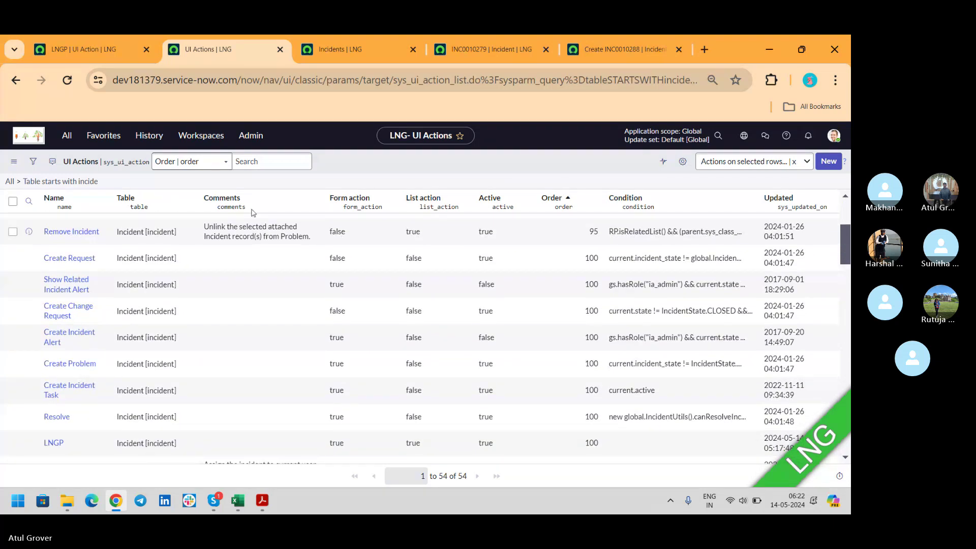
click(56, 265)
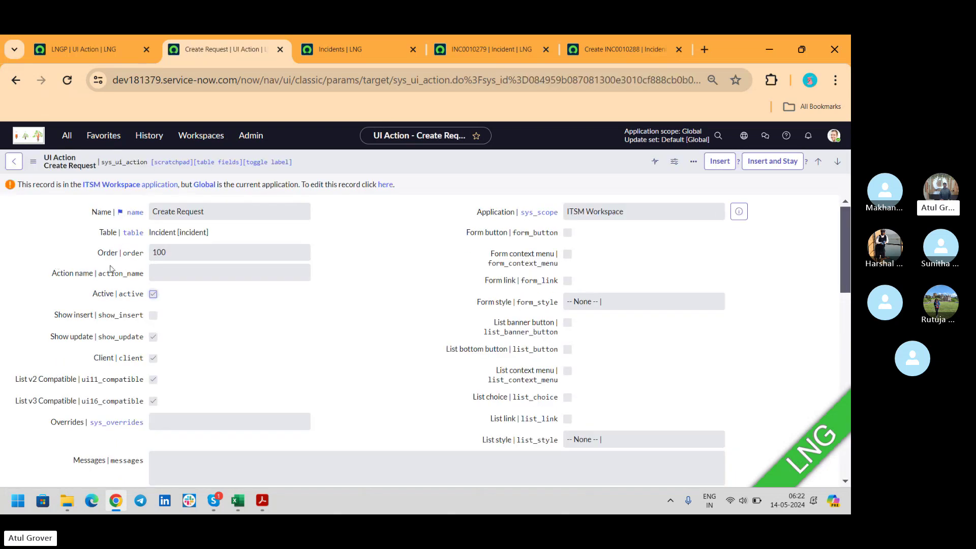
drag(846, 221, 849, 315)
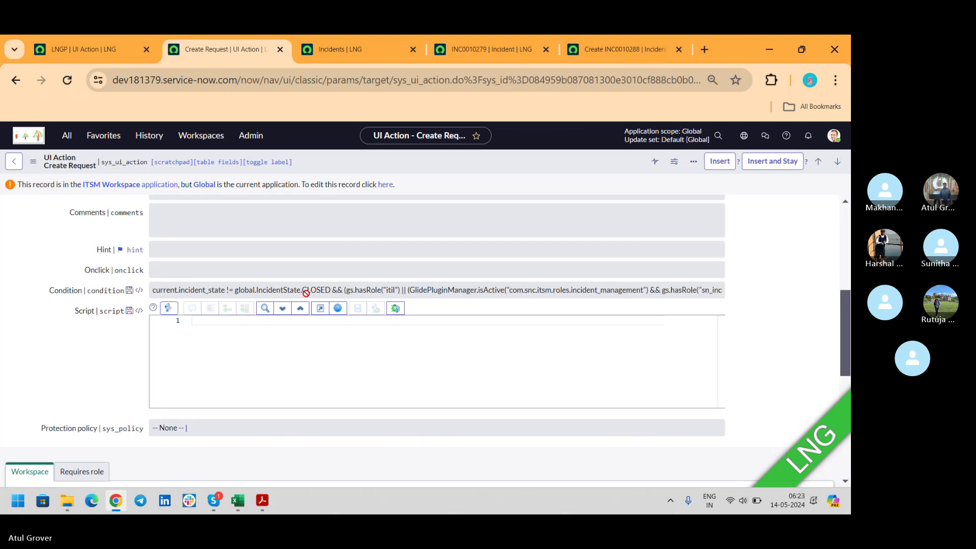
- Run the LNGP action from the header of the new incident form
click(101, 44)
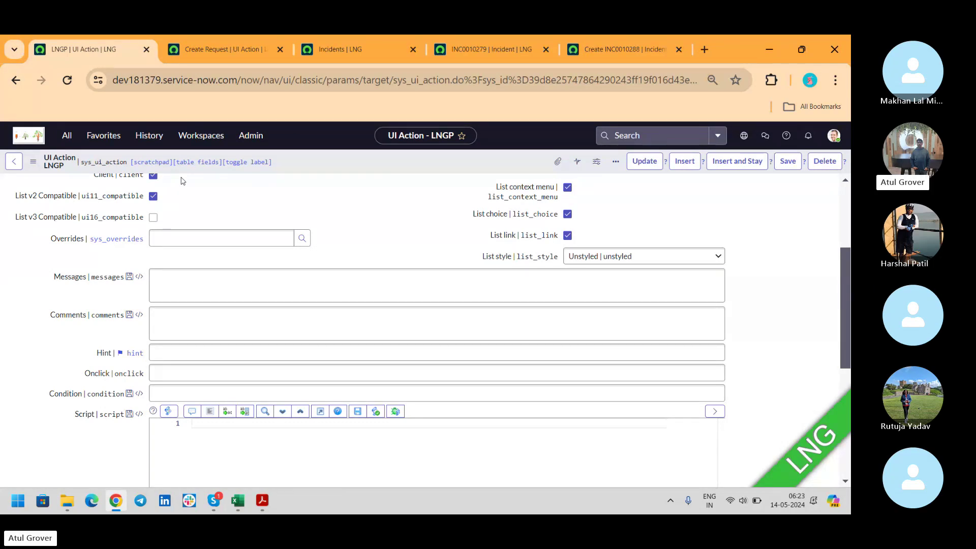
click(495, 53)
click(615, 51)
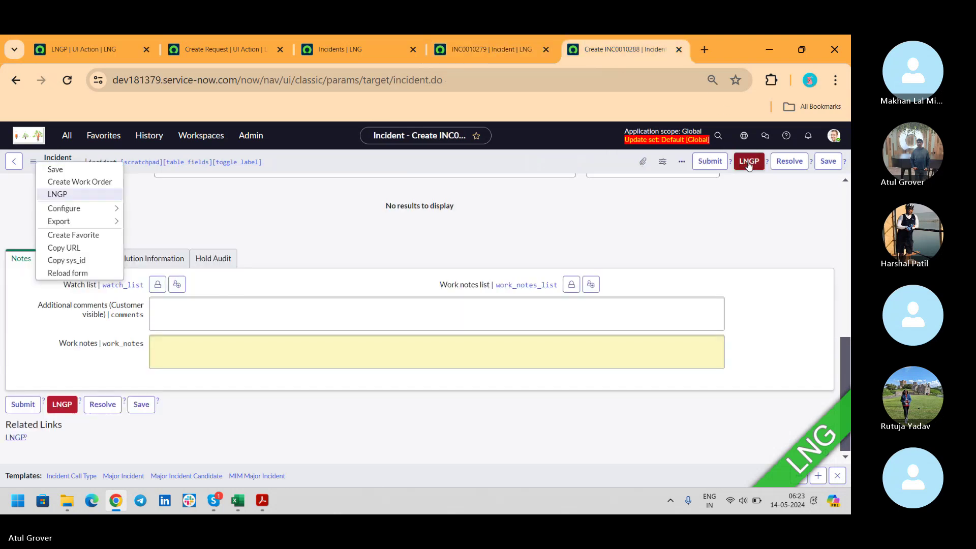
click(749, 161)
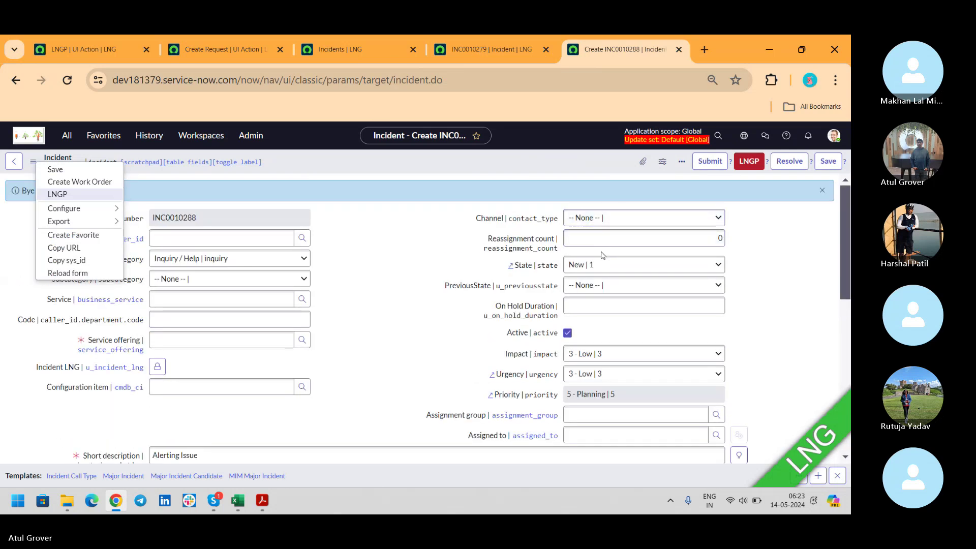
- Return to the LNGP UI action record and point out its Condition and Onclick fields
click(83, 50)
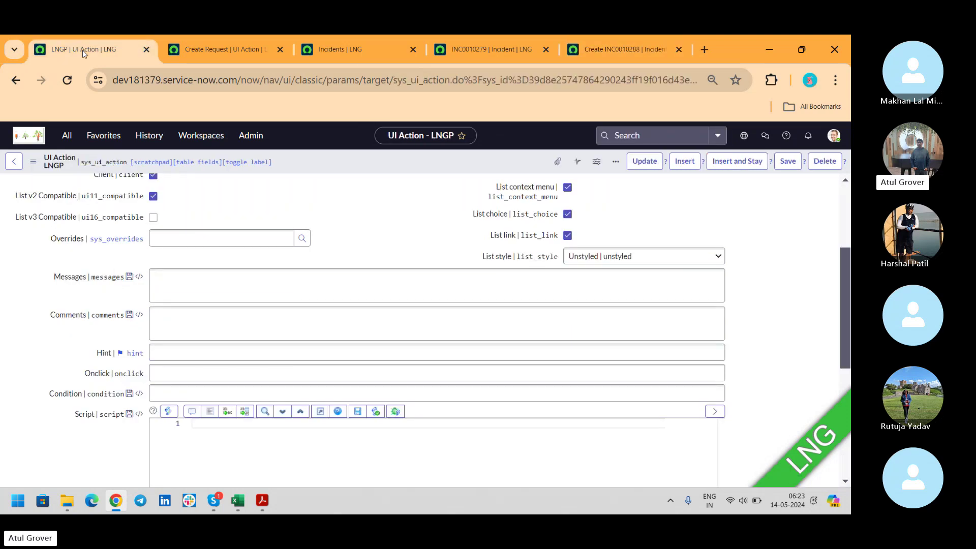
click(181, 390)
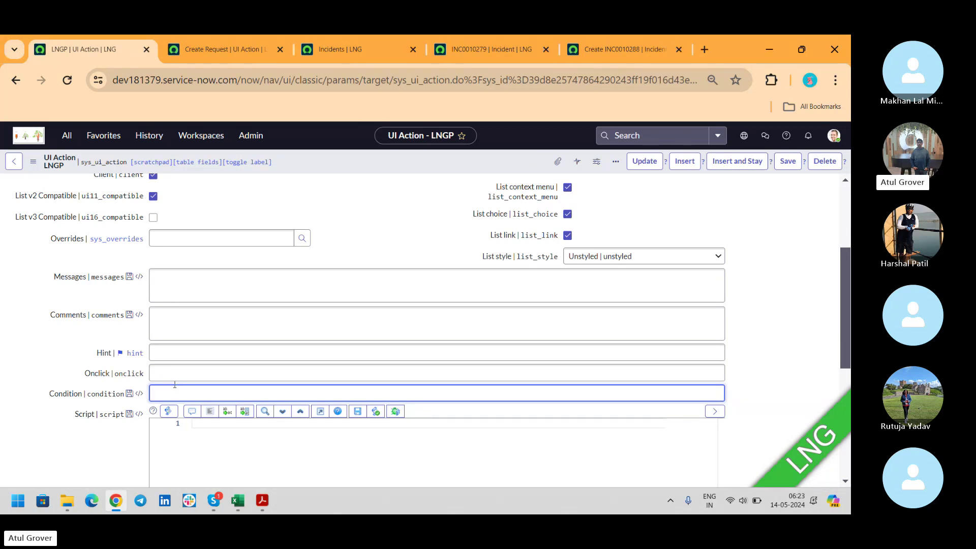
click(175, 376)
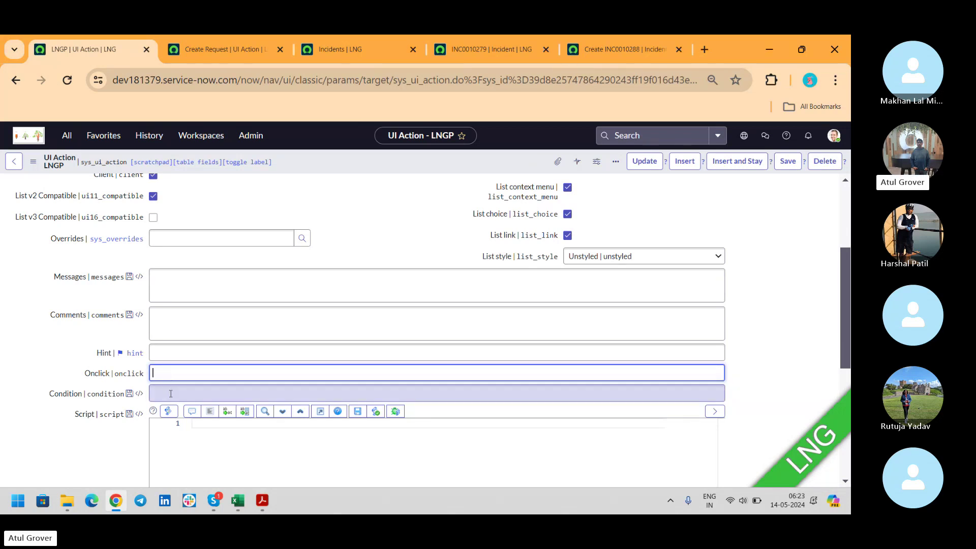
- Examine the incident_state check in the Create Request UI action's Condition field
click(195, 50)
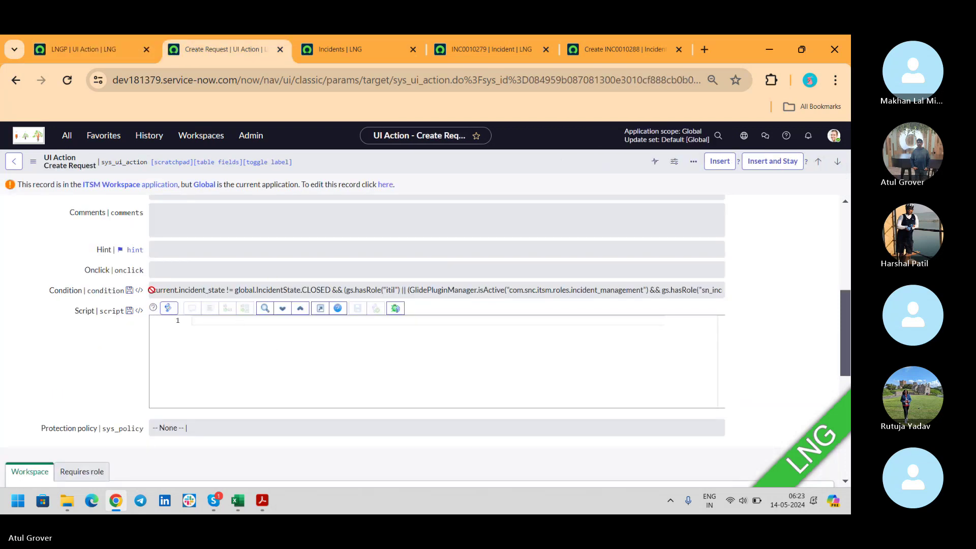
drag(151, 289, 271, 288)
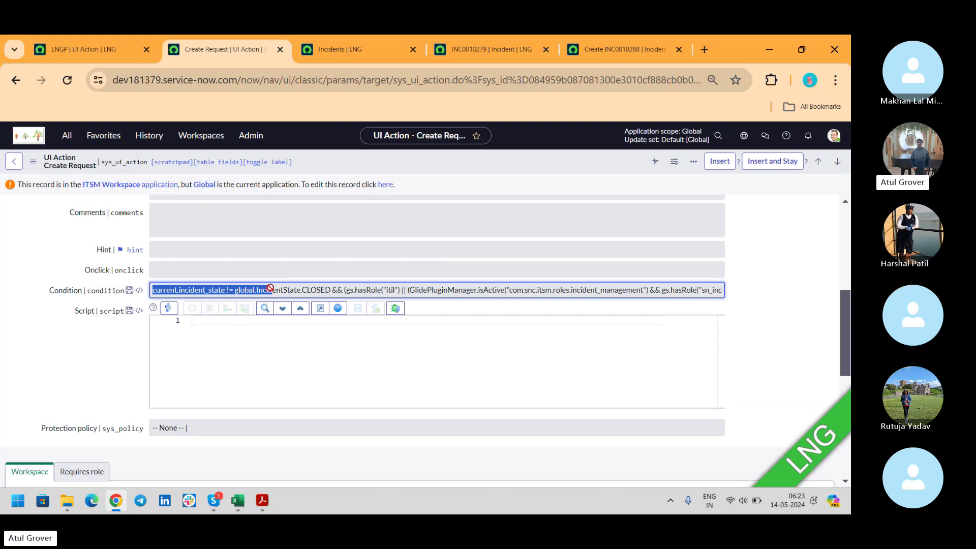
click(239, 290)
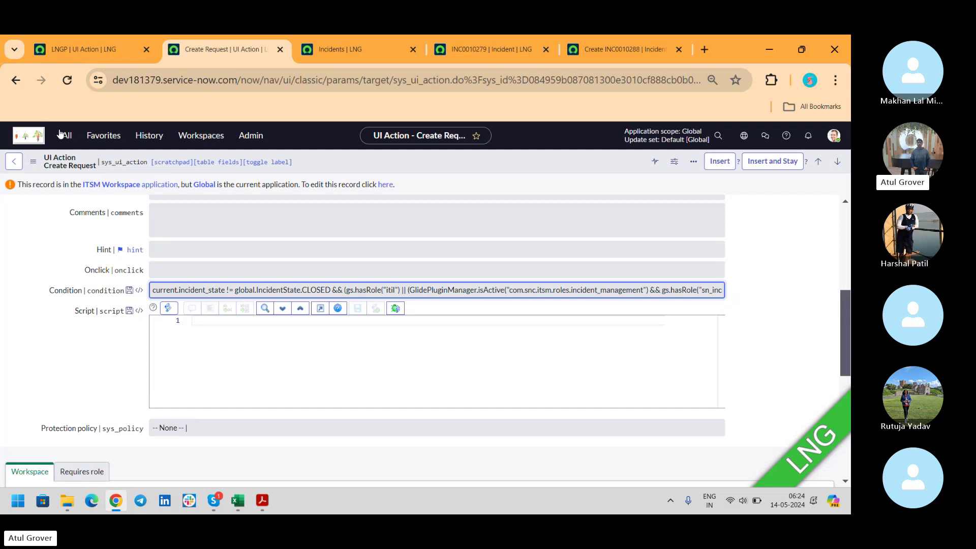
- Return to the UI Actions list, filter it to names containing "create", and open the Create Change Request record
click(11, 88)
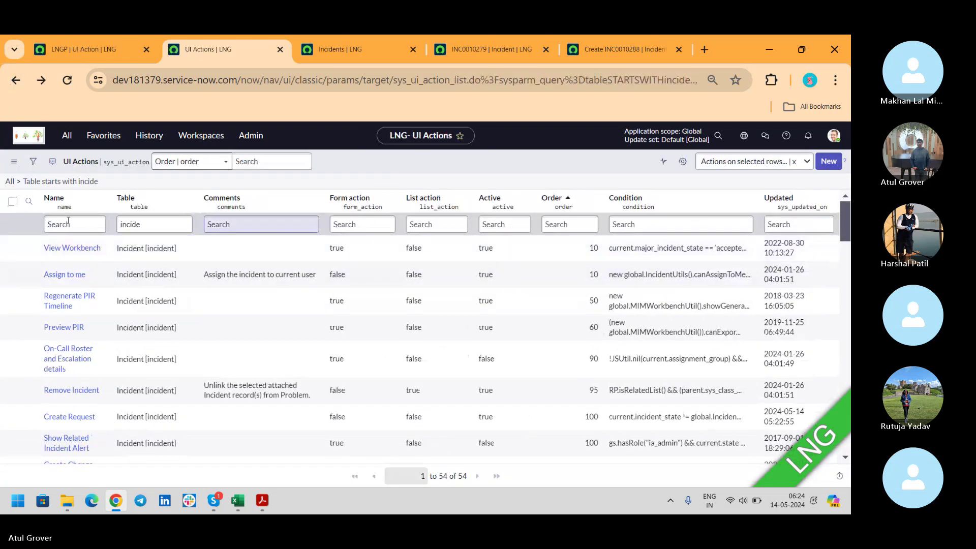
click(64, 224)
text(*)
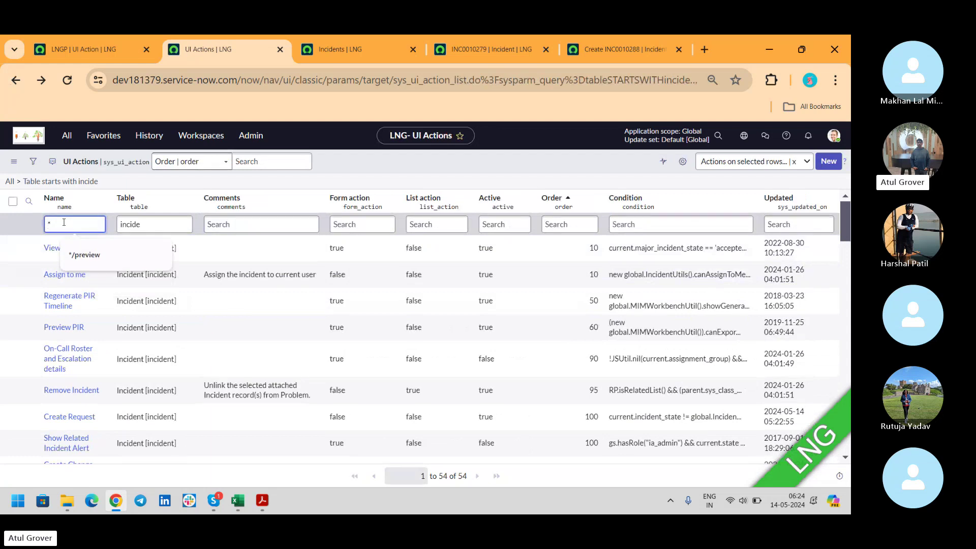
text(create)
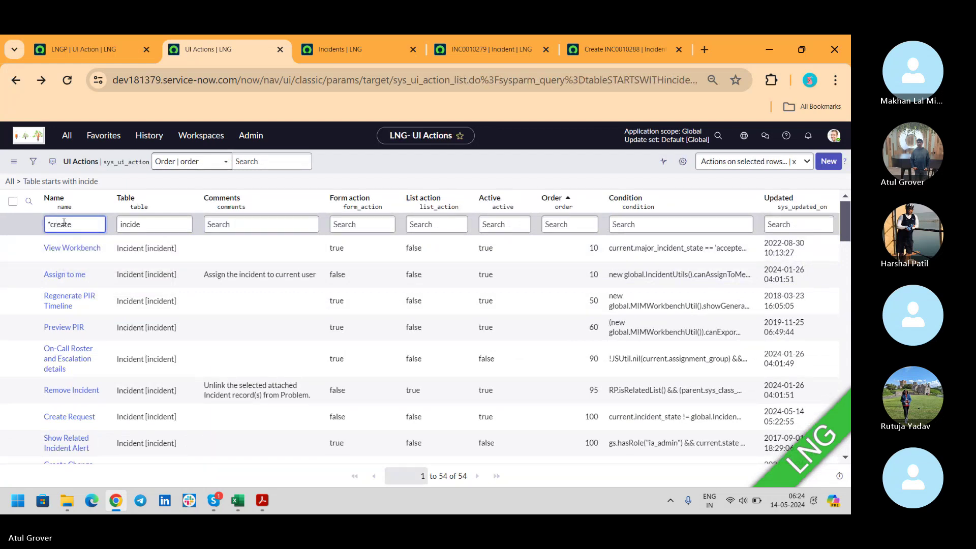
key(Return)
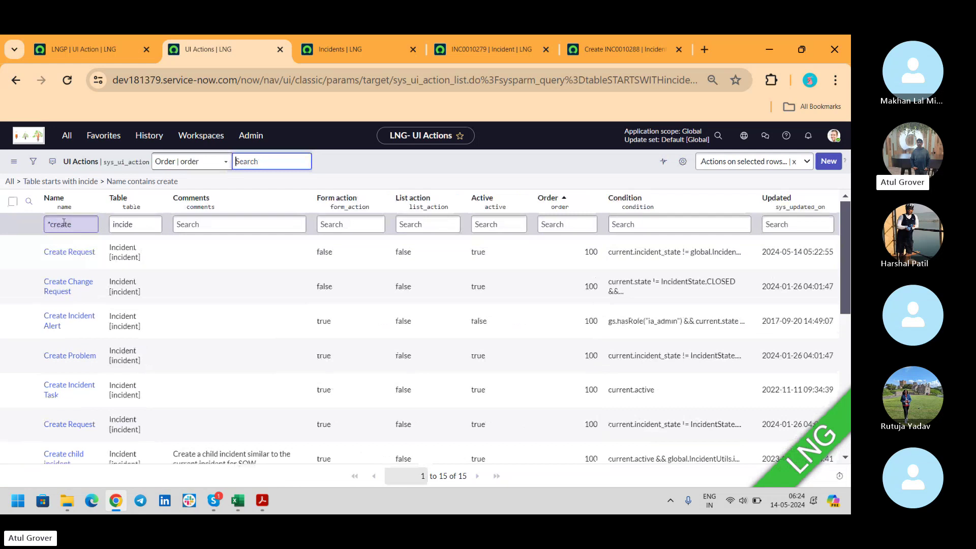
click(65, 294)
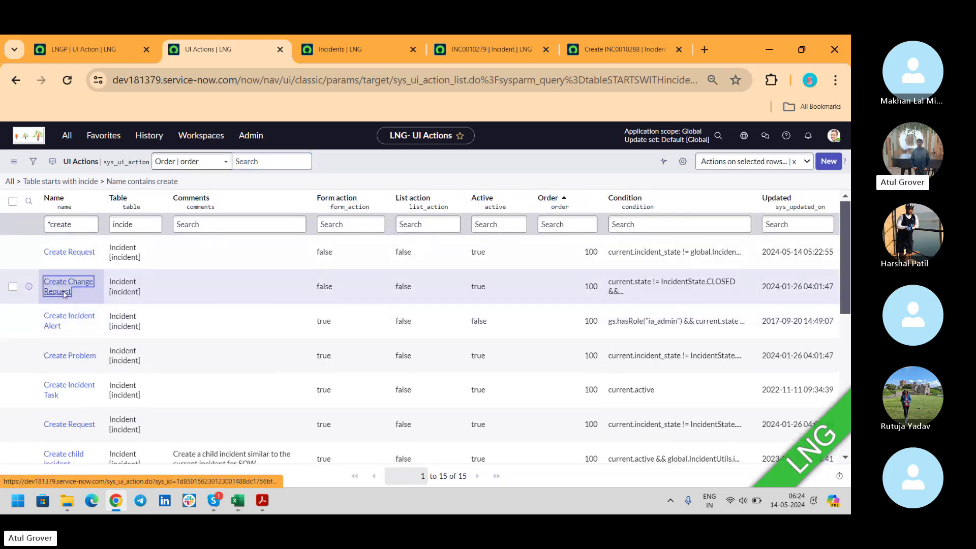
- Compare the Create Change Request record's Action name with the change options in the existing incident's form context menu
click(501, 48)
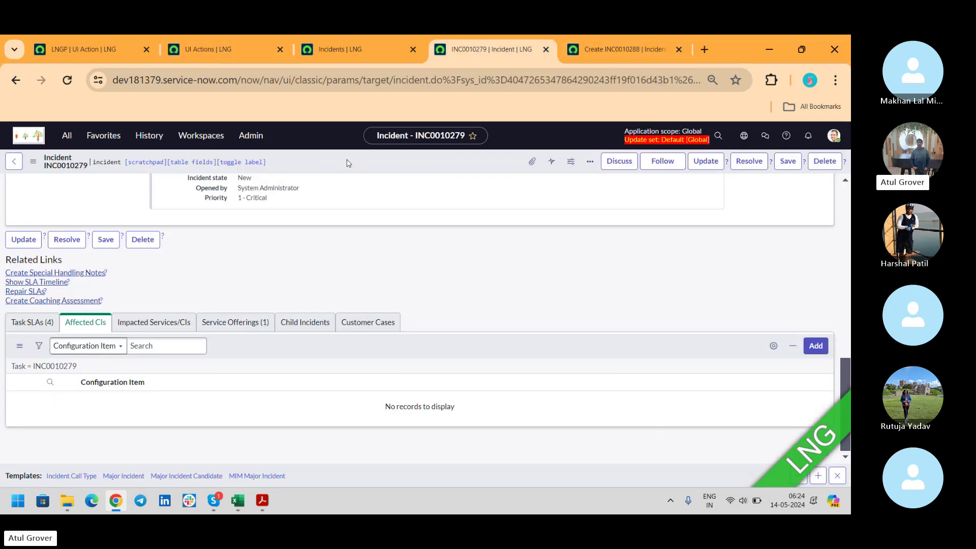
right_click(349, 163)
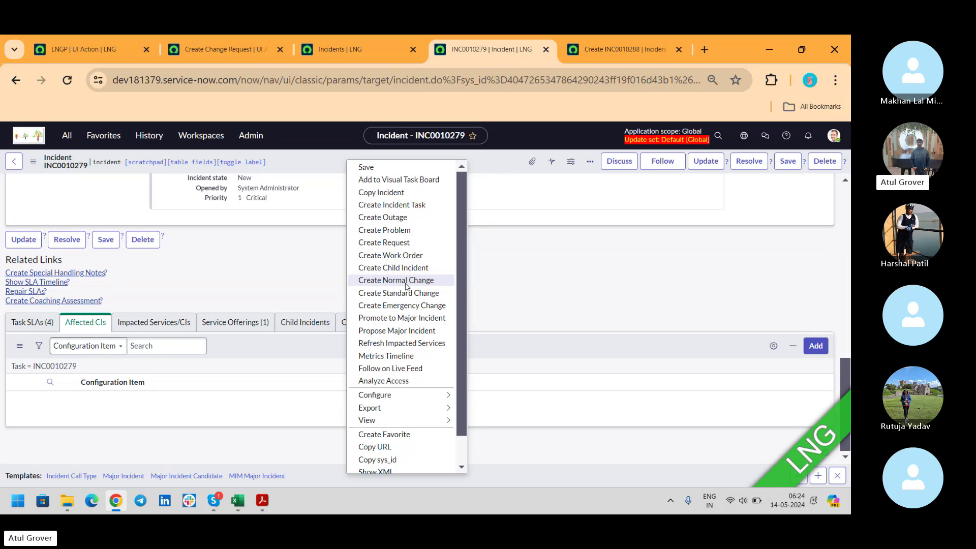
click(226, 42)
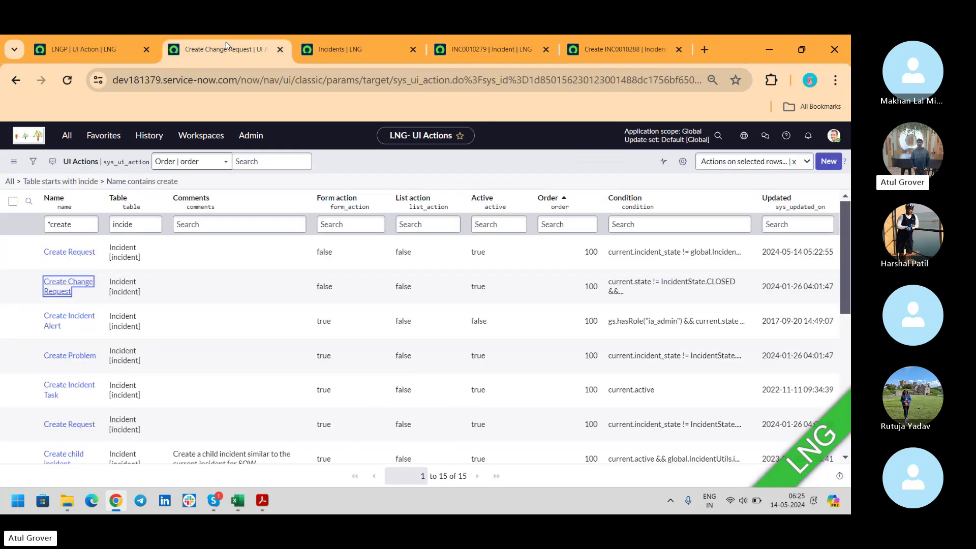
click(281, 318)
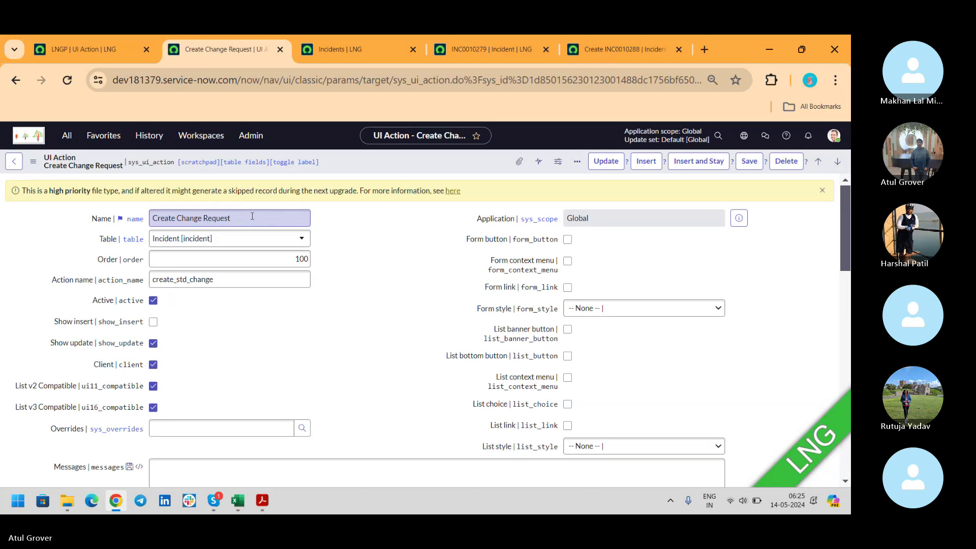
drag(213, 279, 131, 280)
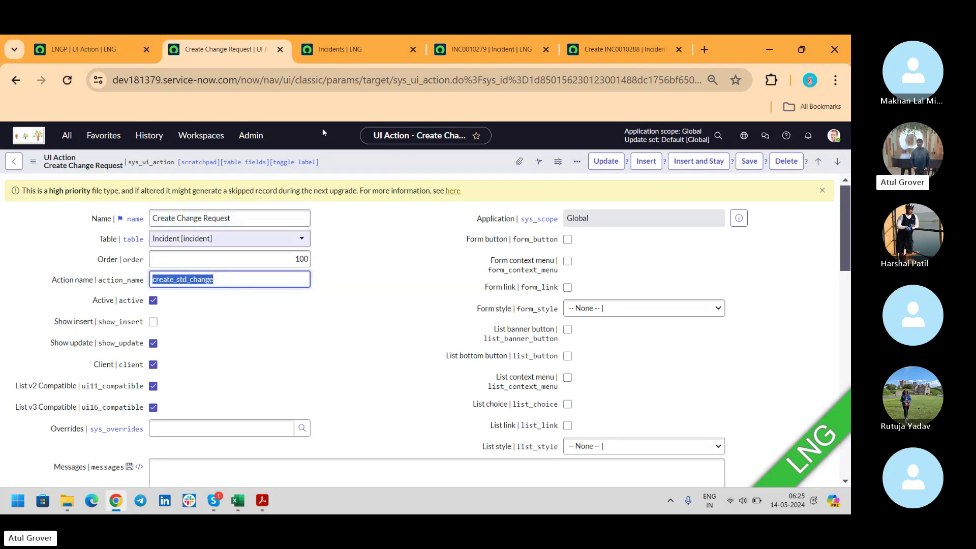
click(490, 42)
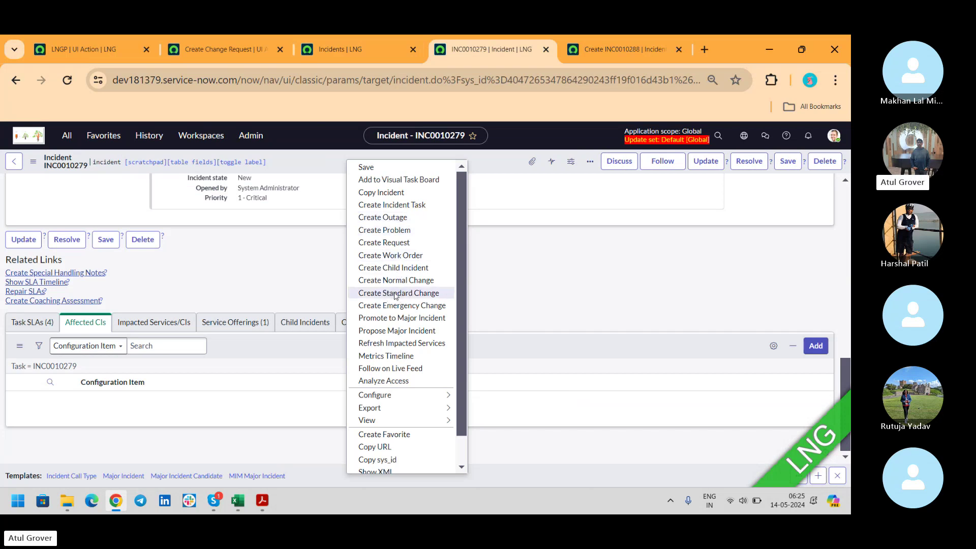
click(217, 40)
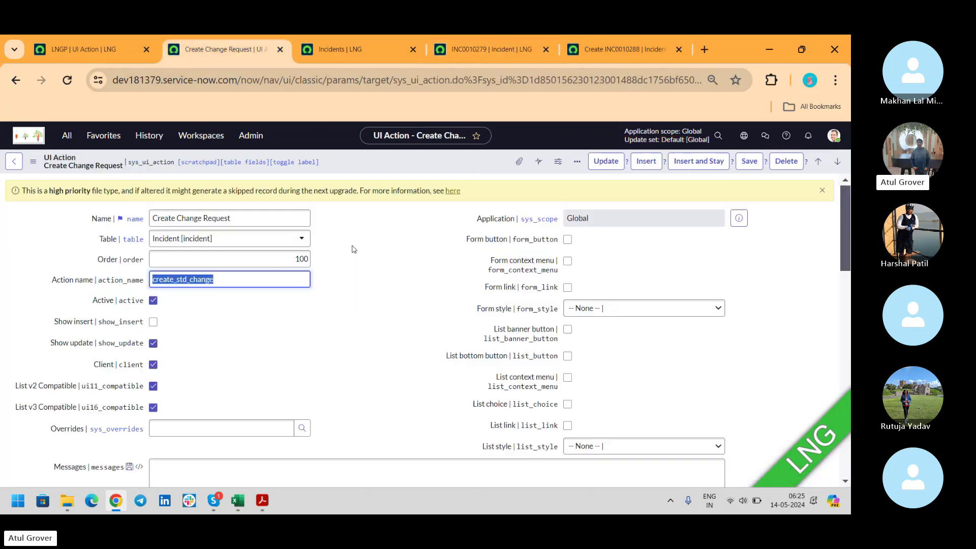
- Examine the hasRole, sn_change_write and fieldExists parts of Create Change Request's Condition alongside the existing incident's context menu
drag(843, 214, 844, 301)
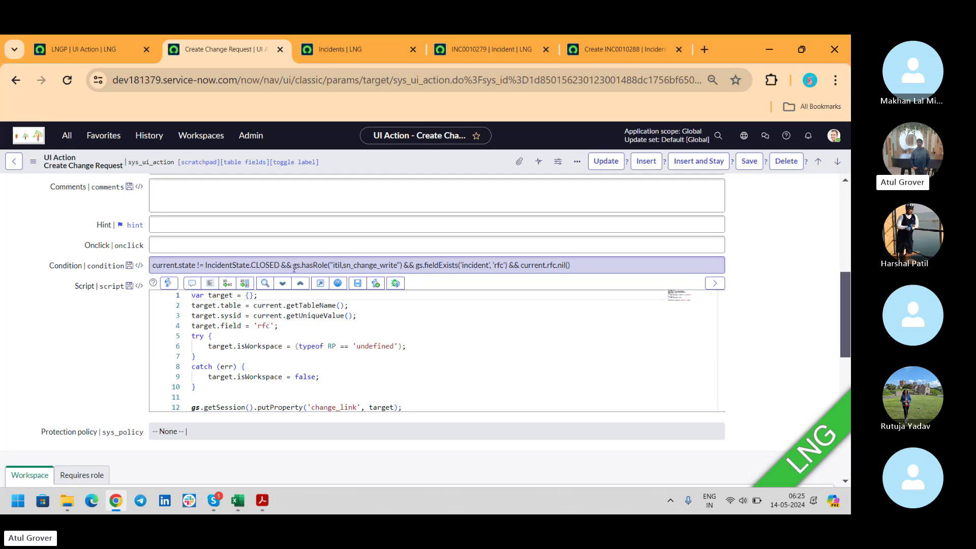
drag(294, 265, 328, 264)
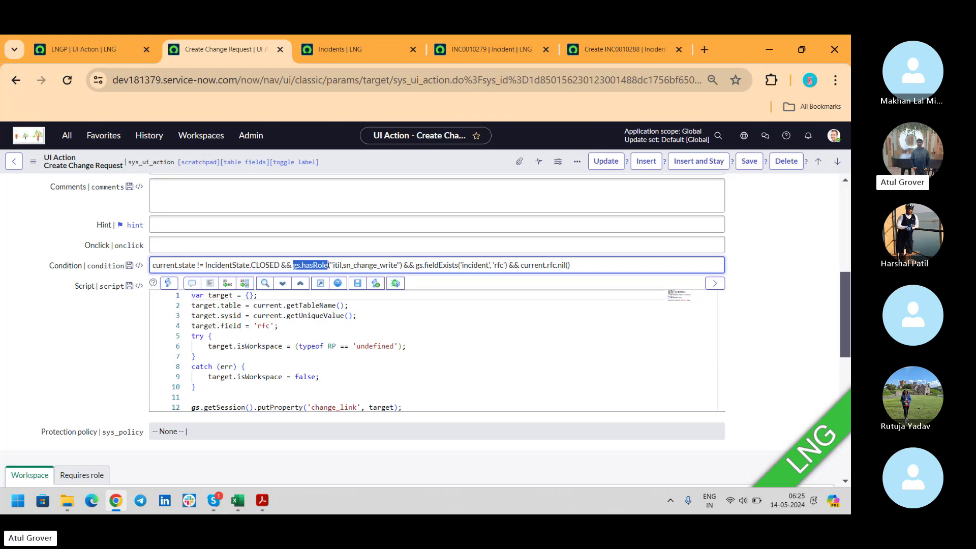
click(497, 51)
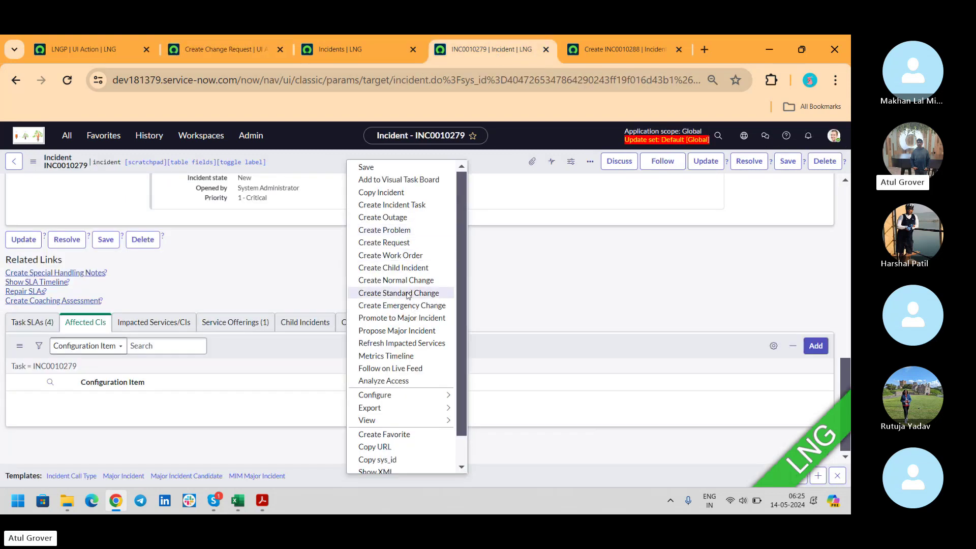
click(206, 58)
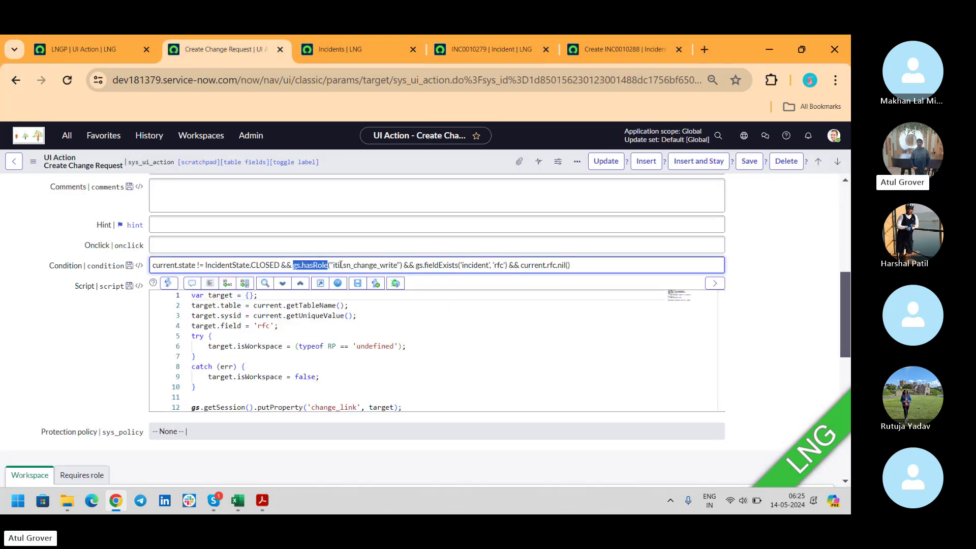
drag(341, 265, 391, 268)
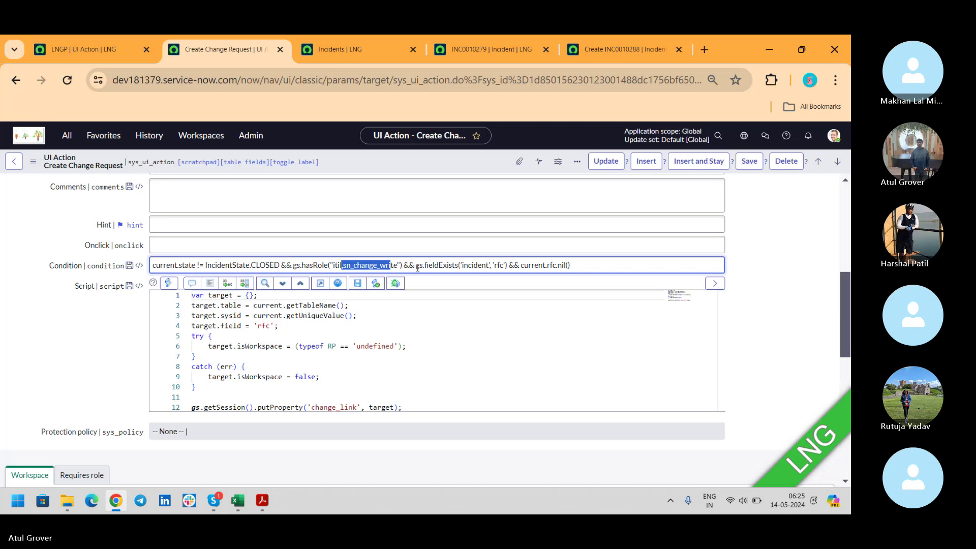
drag(424, 265, 468, 265)
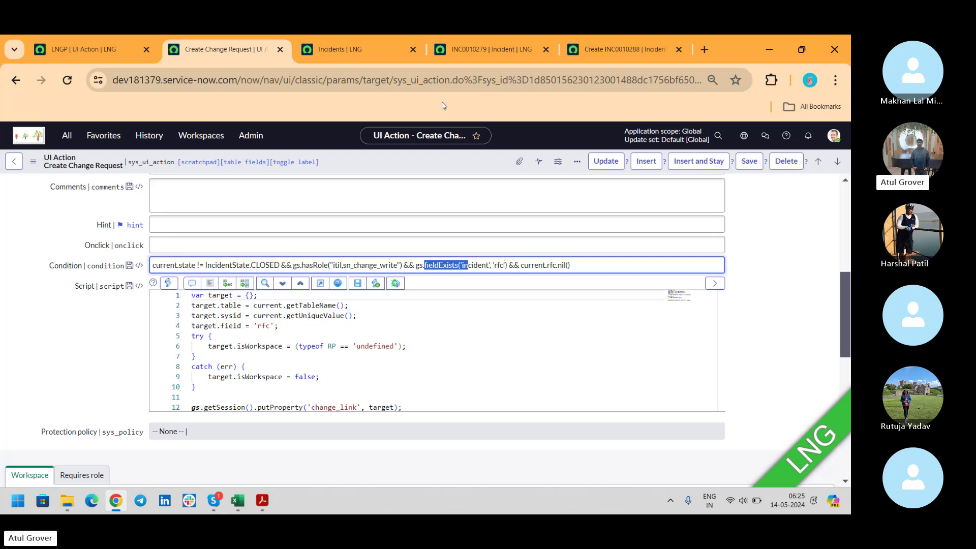
click(490, 53)
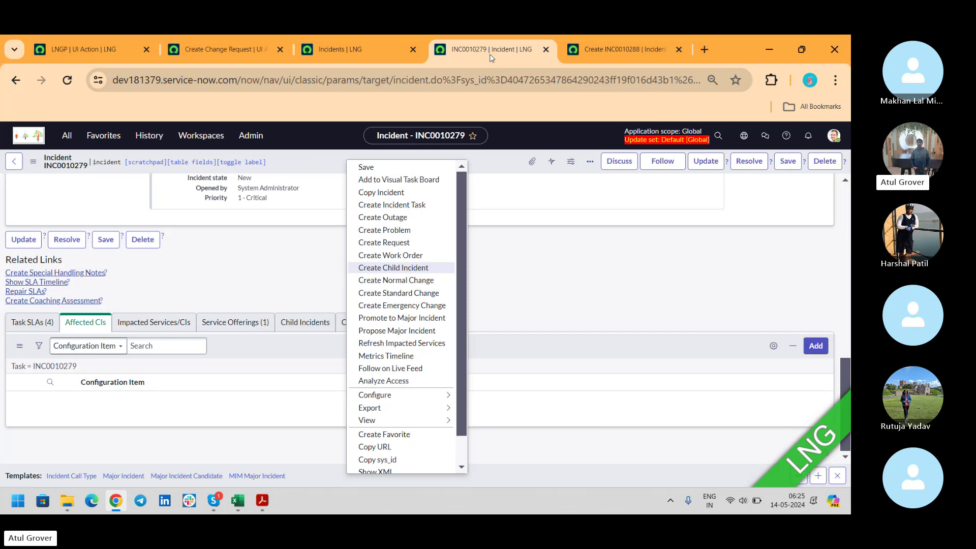
- Compare the Change Request (rfc) field in the existing incident's Related Records with the fieldExists check in Create Change Request's Condition
click(756, 269)
drag(846, 368, 846, 303)
click(115, 265)
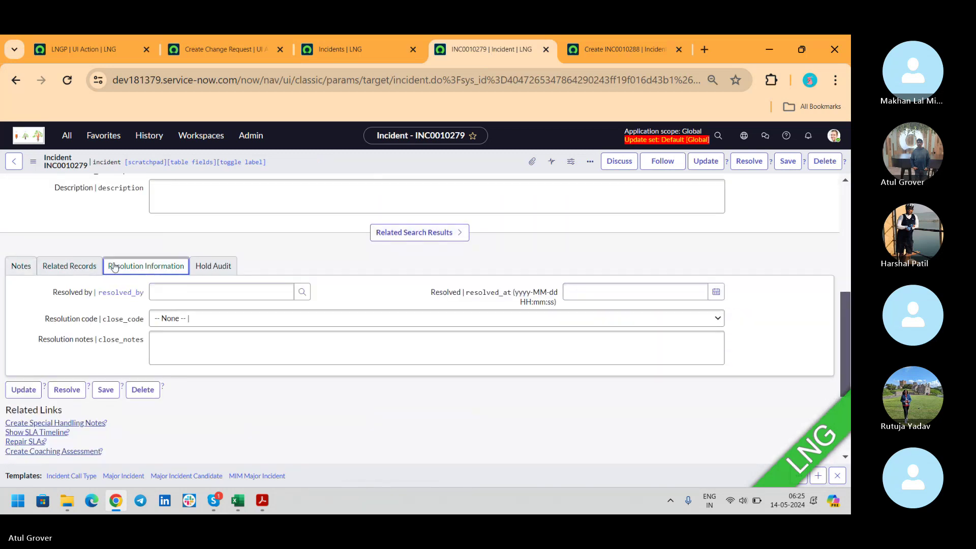
click(69, 266)
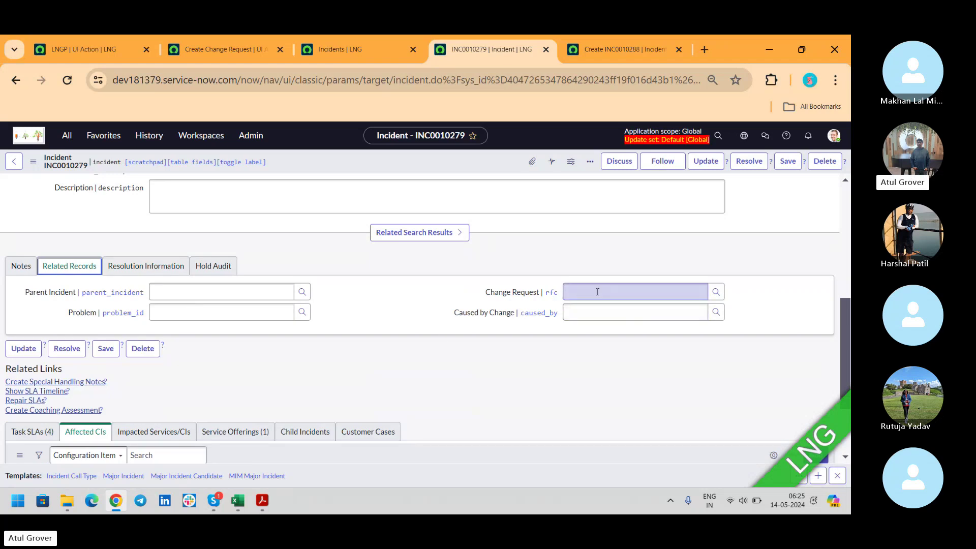
click(272, 49)
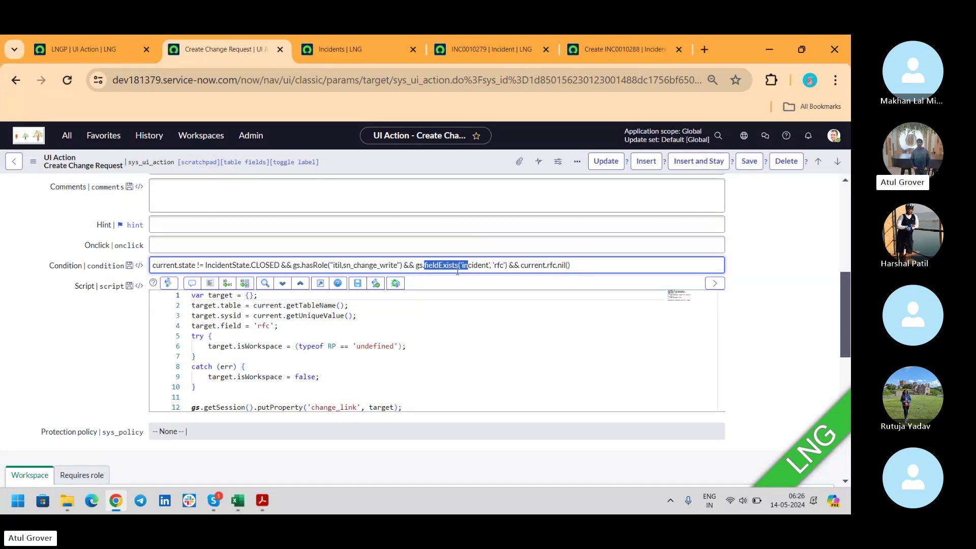
click(467, 38)
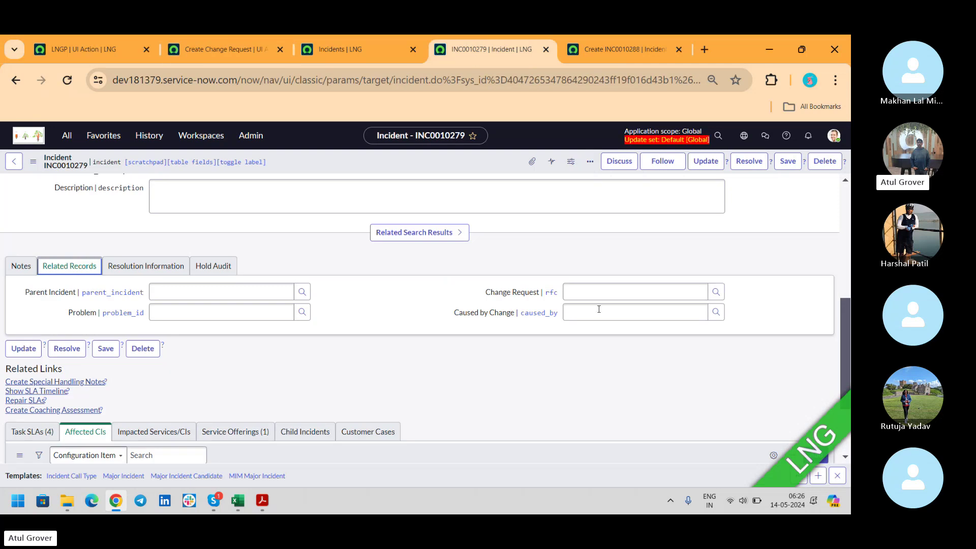
- Set the incident's Change Request field to CHG0000003 and try to save the record
click(590, 295)
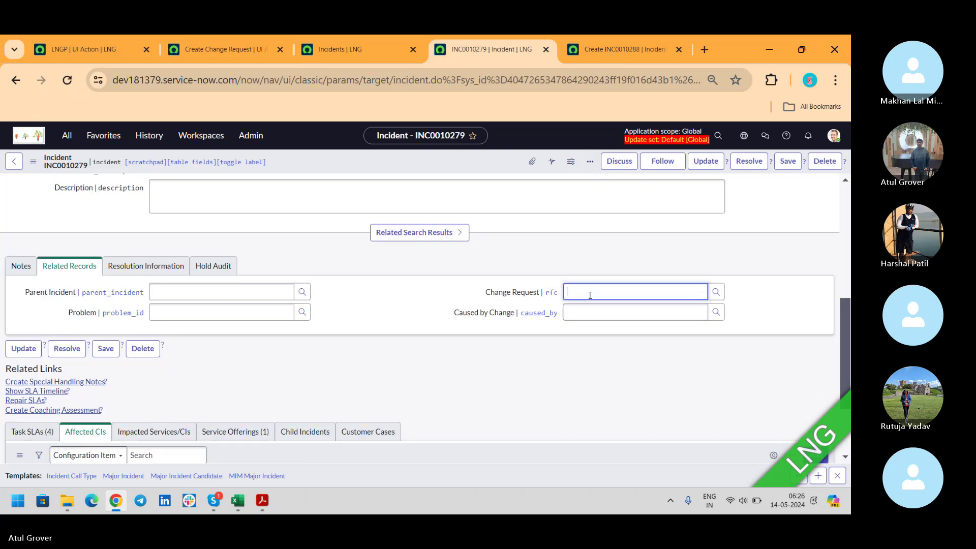
text(**)
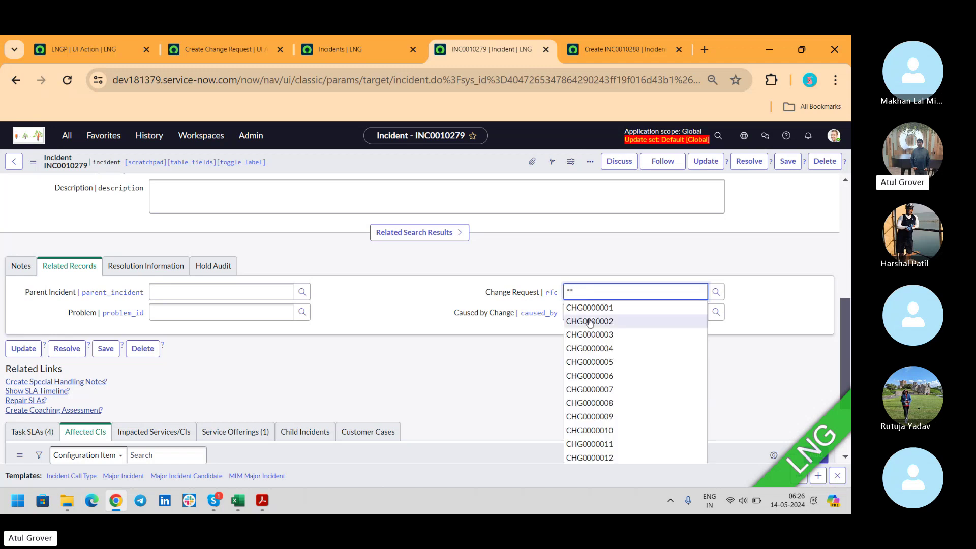
click(590, 336)
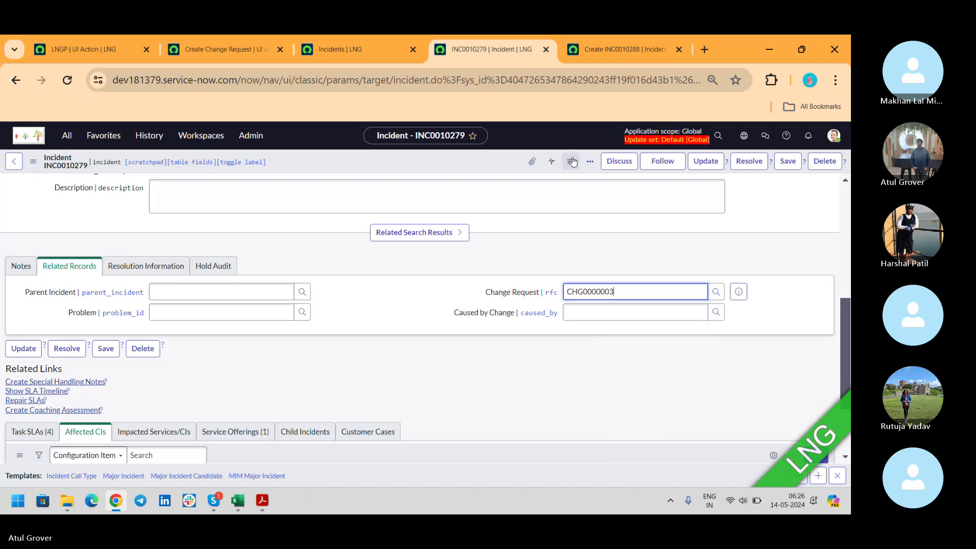
right_click(480, 164)
click(492, 170)
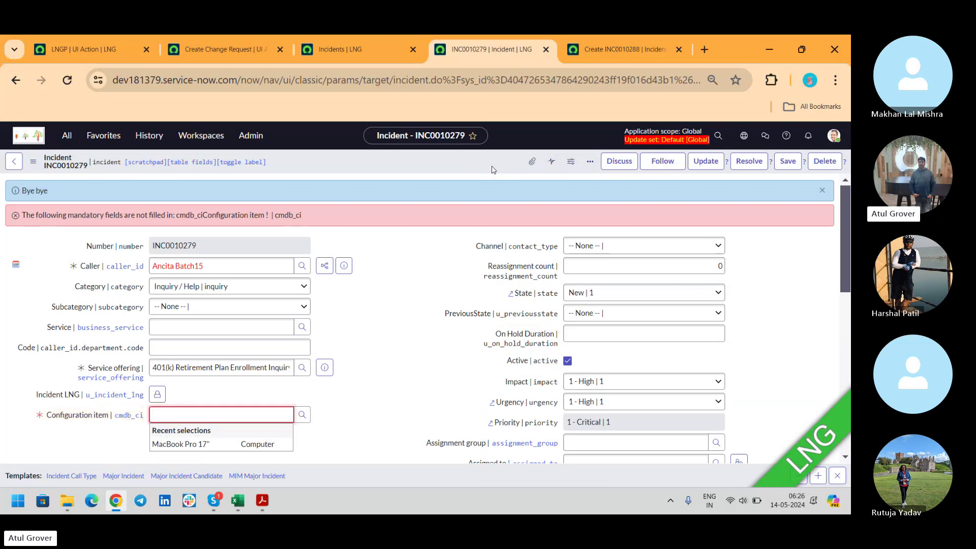
- Set the incident's Configuration item to MacBook Pro 17", save the record and dismiss the script alerts
click(178, 445)
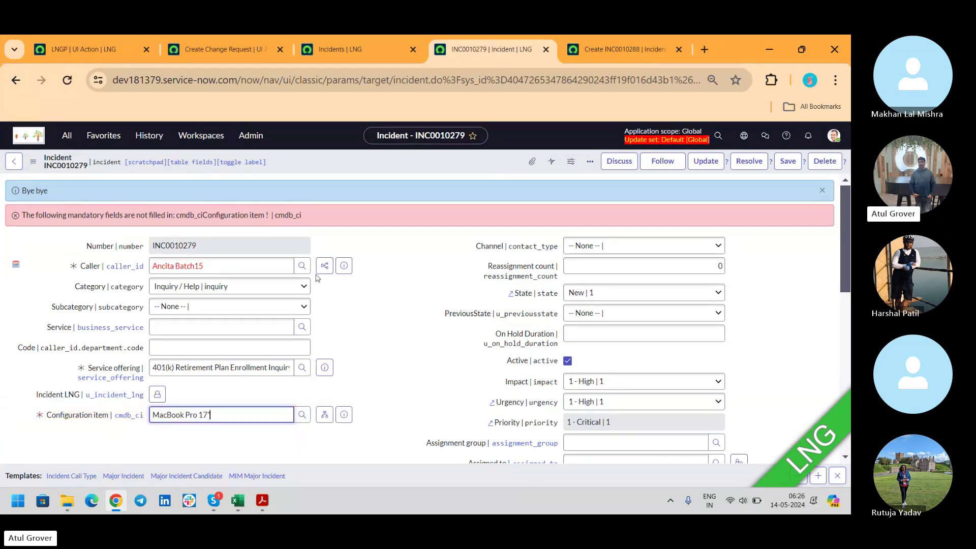
right_click(417, 167)
click(438, 169)
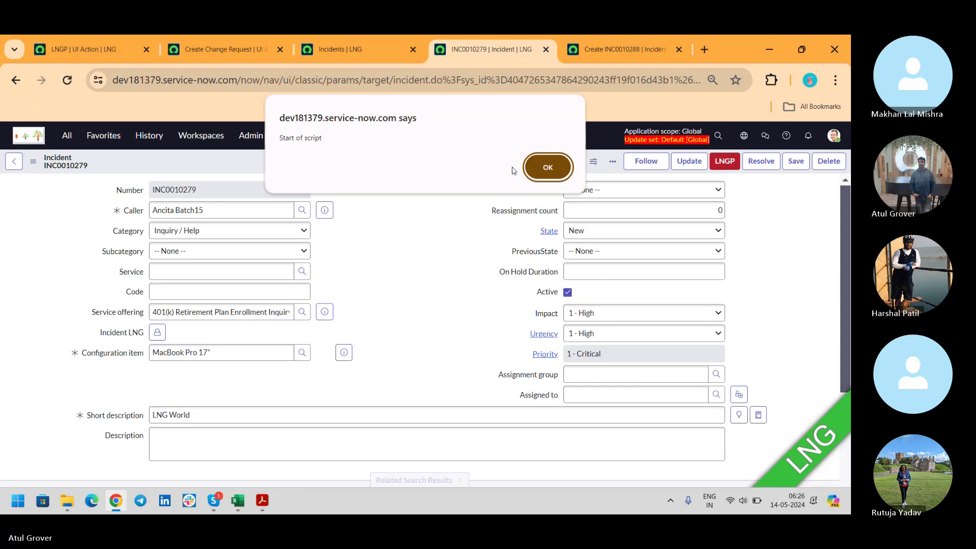
click(569, 171)
click(569, 171)
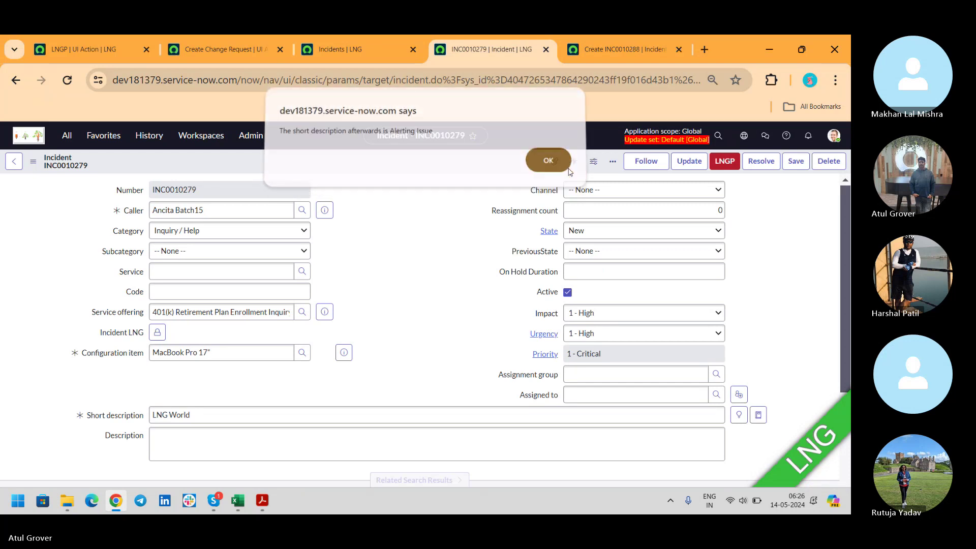
- Check the saved incident's context menu for change options against the fieldExists and current.rfc.nil() parts of Create Change Request's Condition
right_click(457, 167)
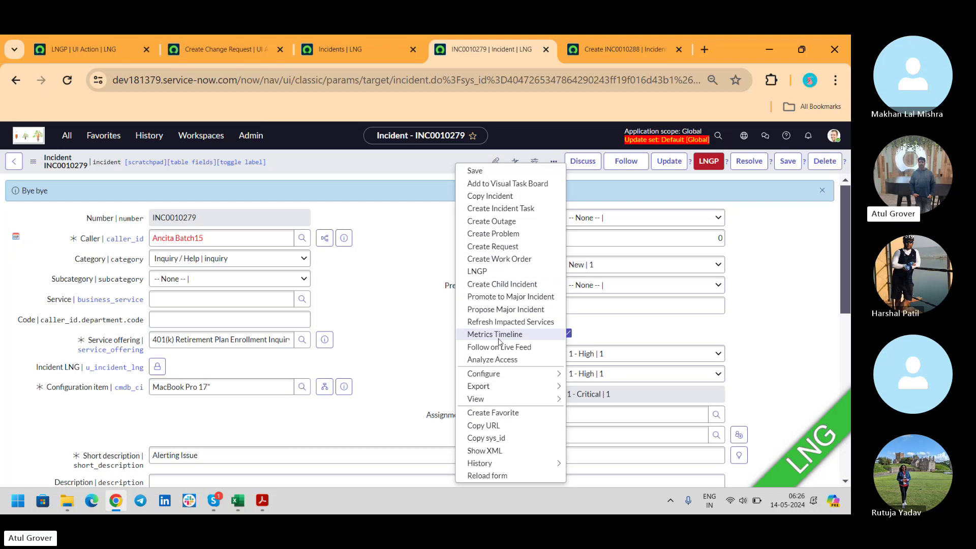
click(223, 49)
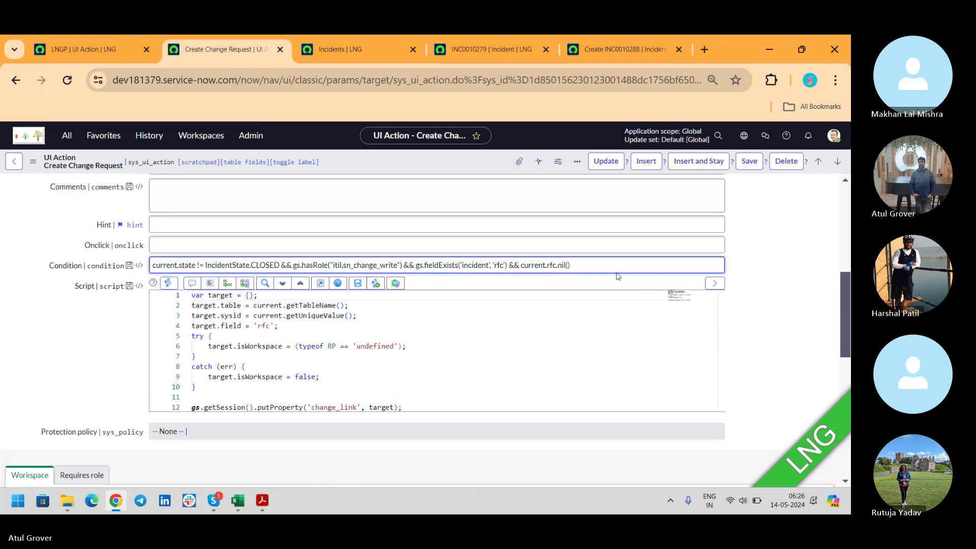
drag(589, 264, 417, 265)
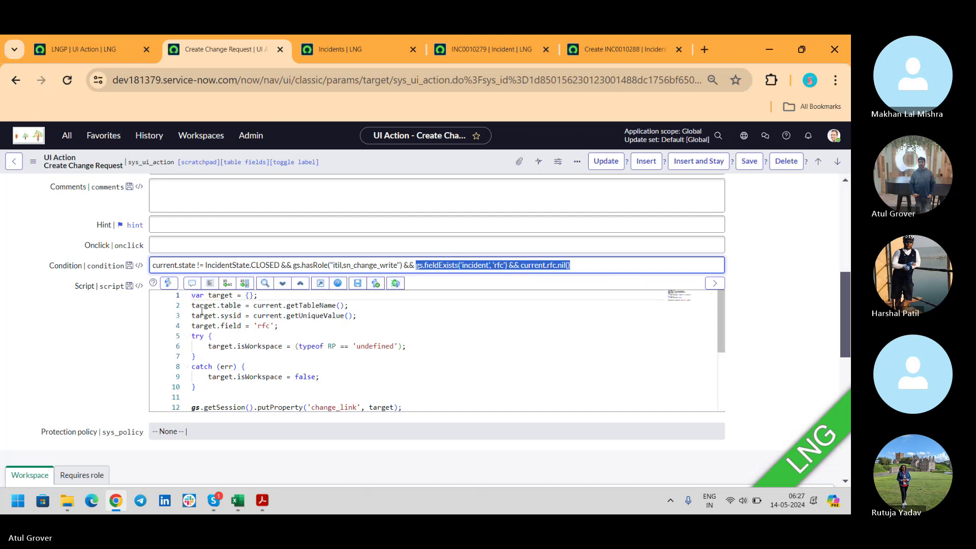
- Read through the Create Change Request UI action's Script, from the target variable to the putProperty call
click(196, 296)
drag(192, 296, 250, 326)
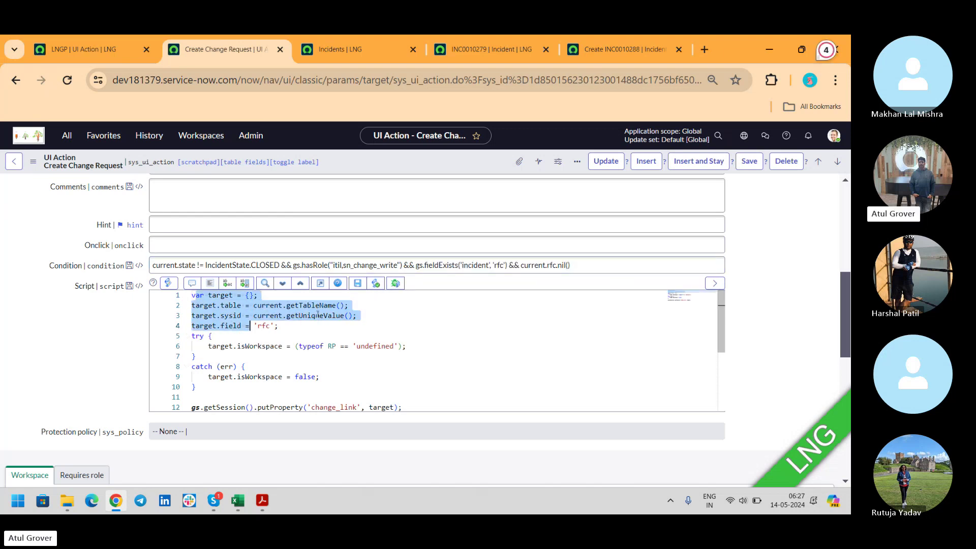
click(320, 316)
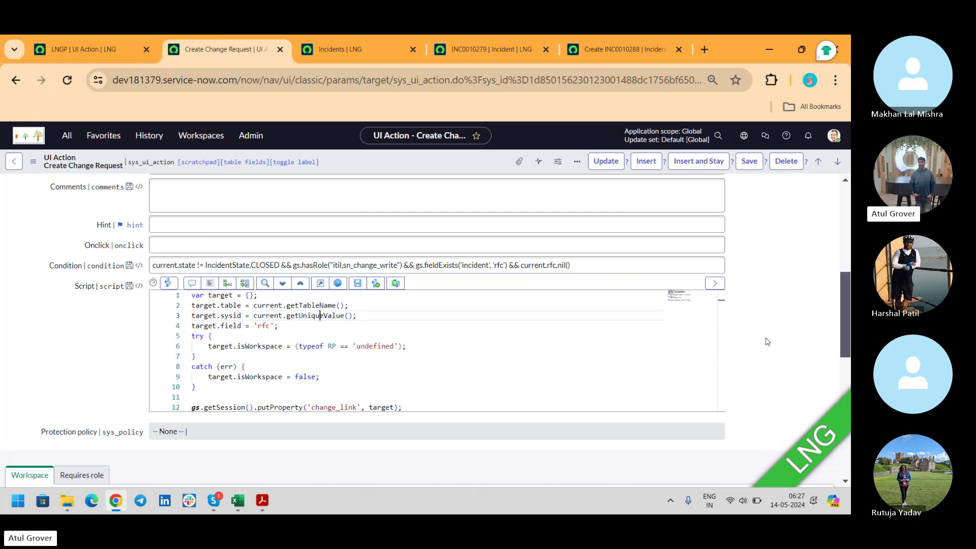
scroll(714, 341, down, 1)
scroll(713, 340, down, 3)
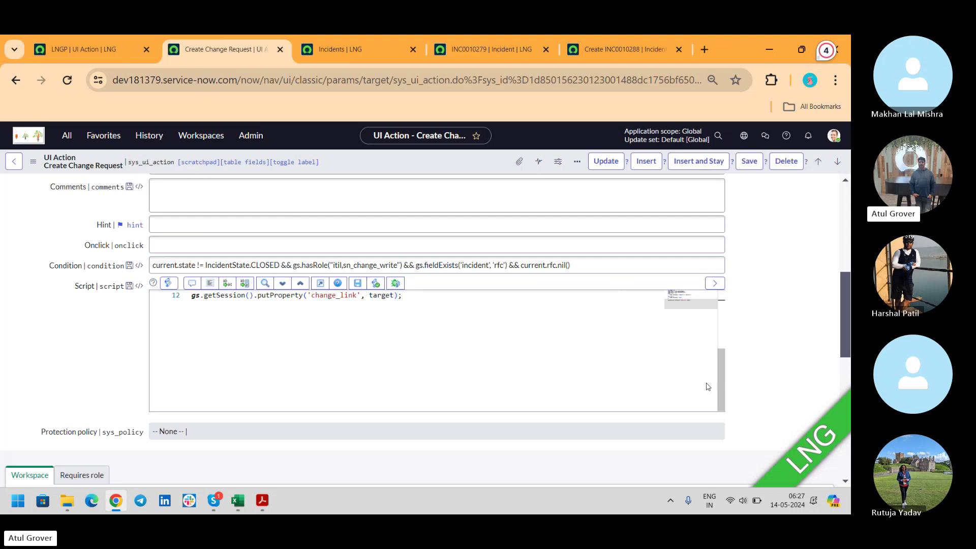
- Return to the LNGP UI action record and review its Condition and Script fields
click(65, 49)
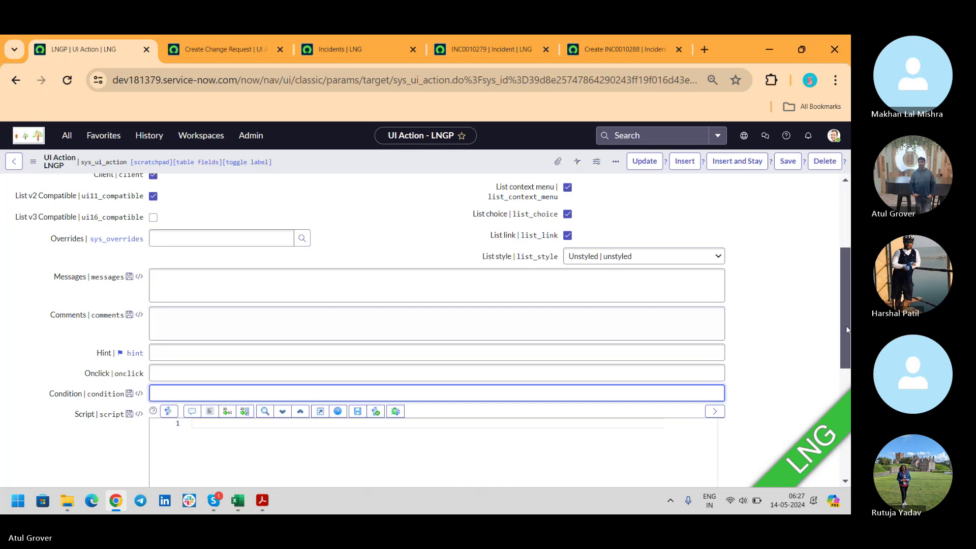
drag(846, 328, 841, 385)
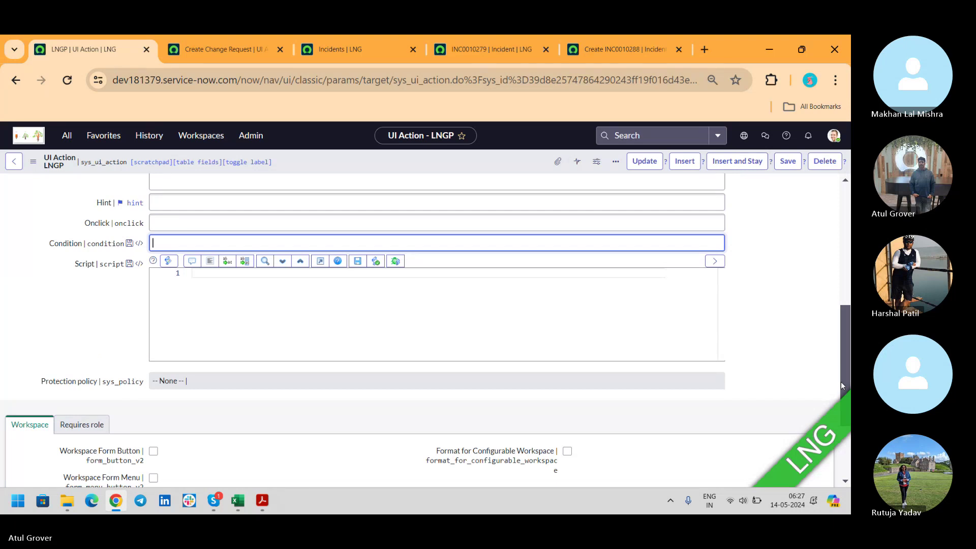
key(alt+Tab)
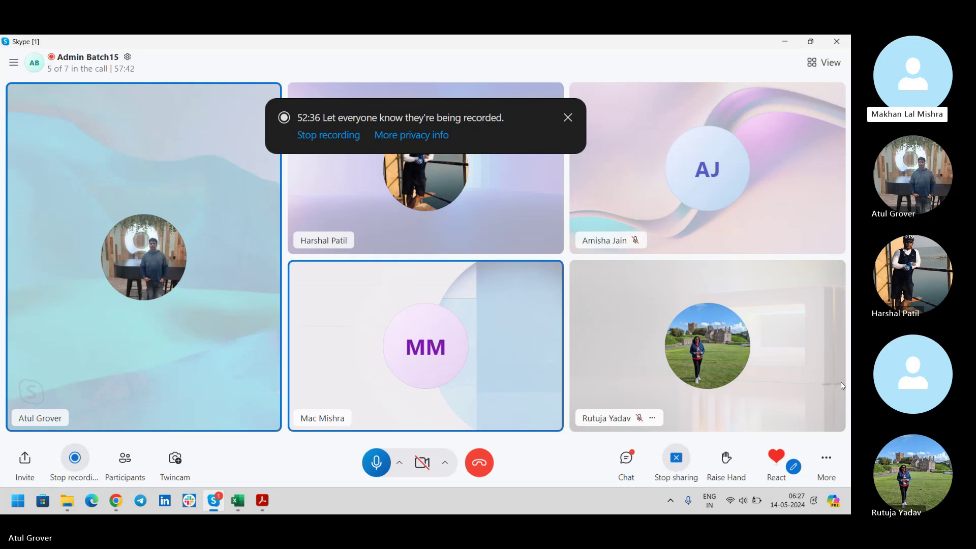
key(XF86MonBrightnessDown)
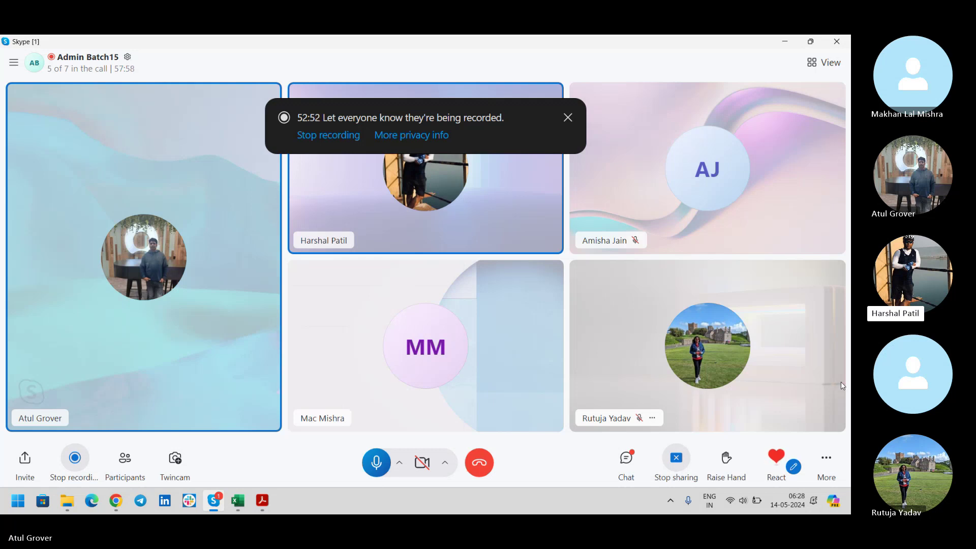
key(alt+Tab)
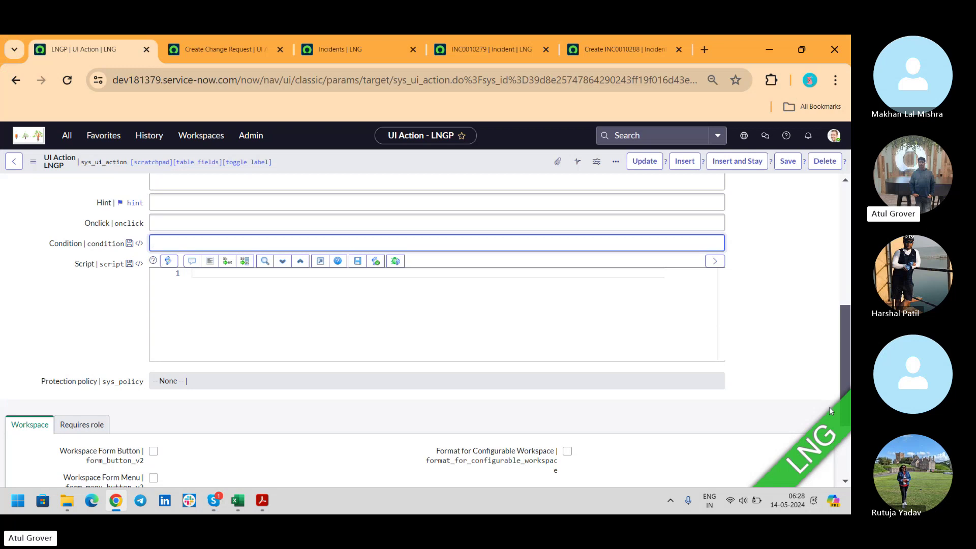
- Review the LNGP record's fields alongside the Condition column in the UI Actions list filtered to names containing "create"
drag(841, 373, 841, 268)
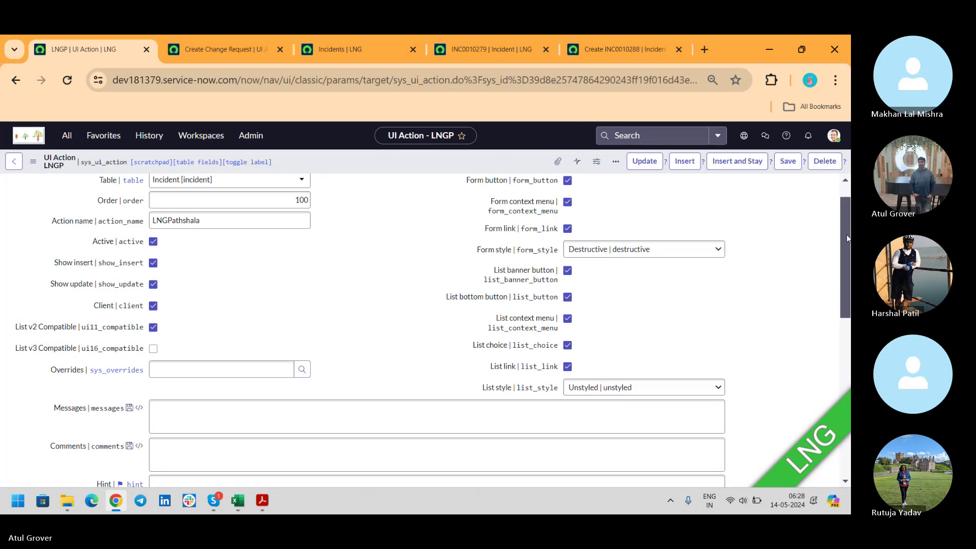
drag(847, 234, 840, 262)
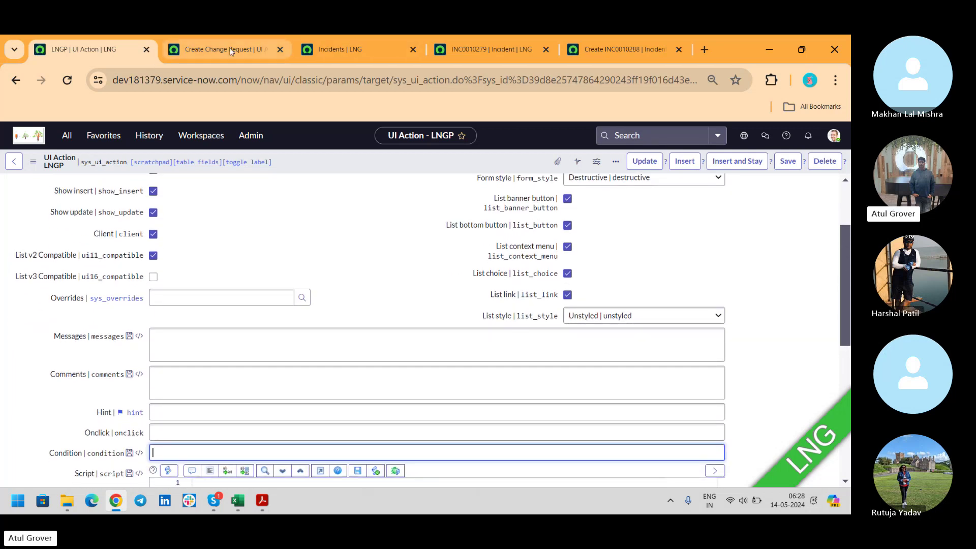
click(190, 50)
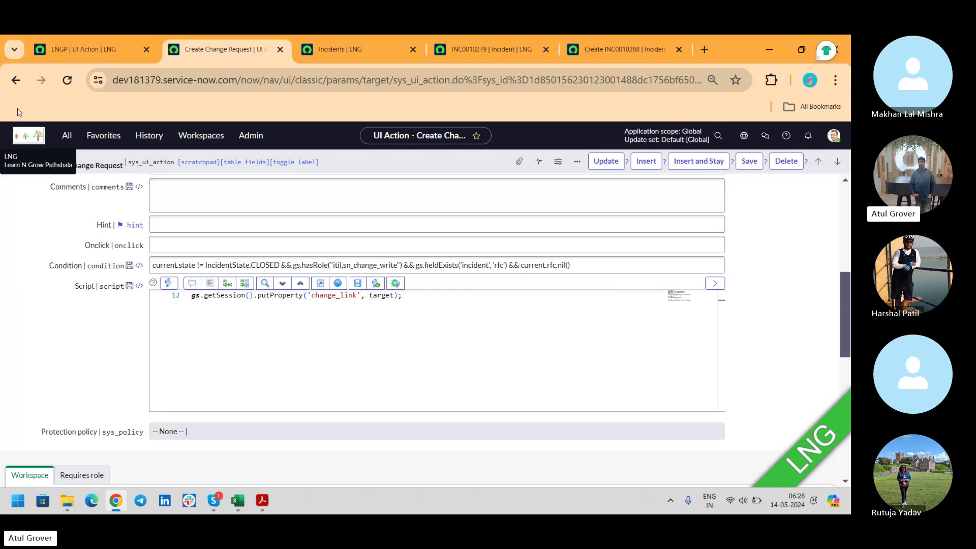
click(20, 81)
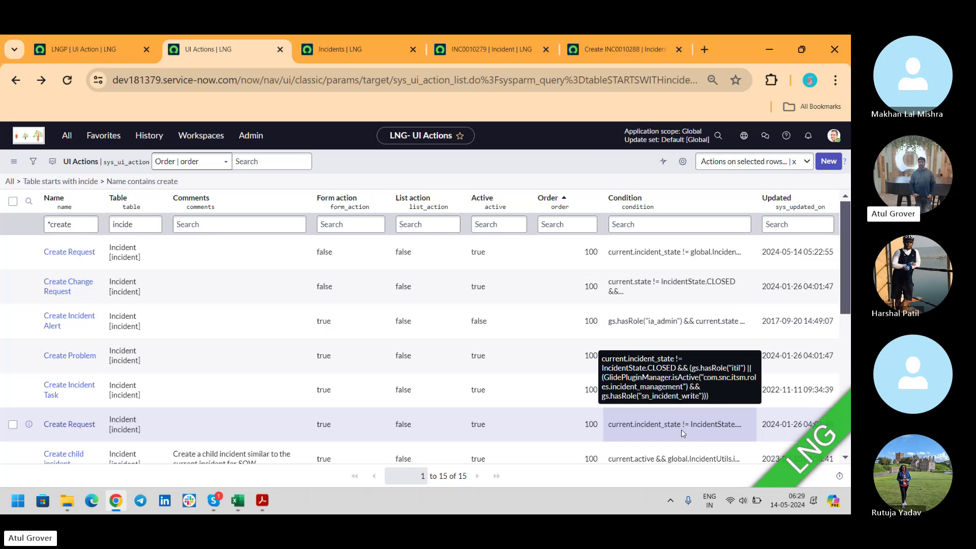
click(105, 47)
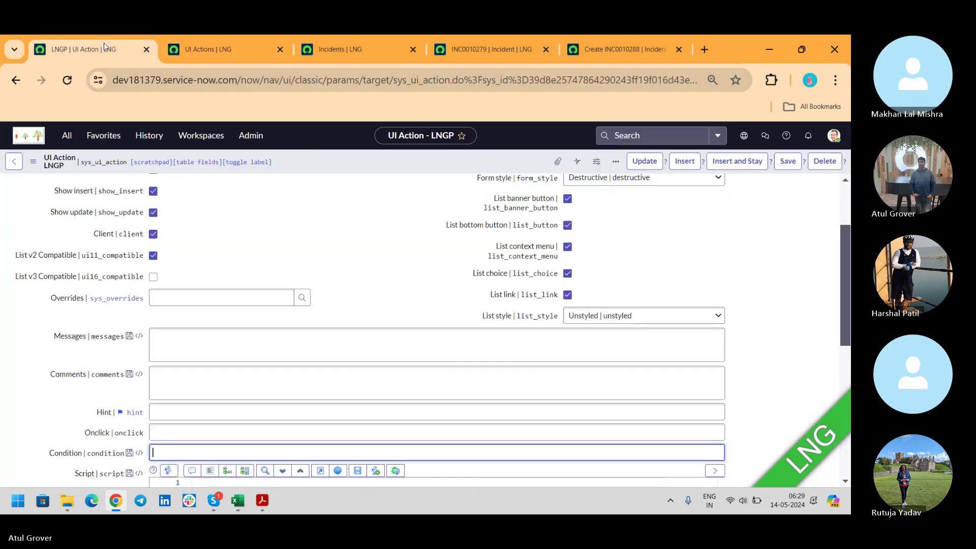
click(206, 49)
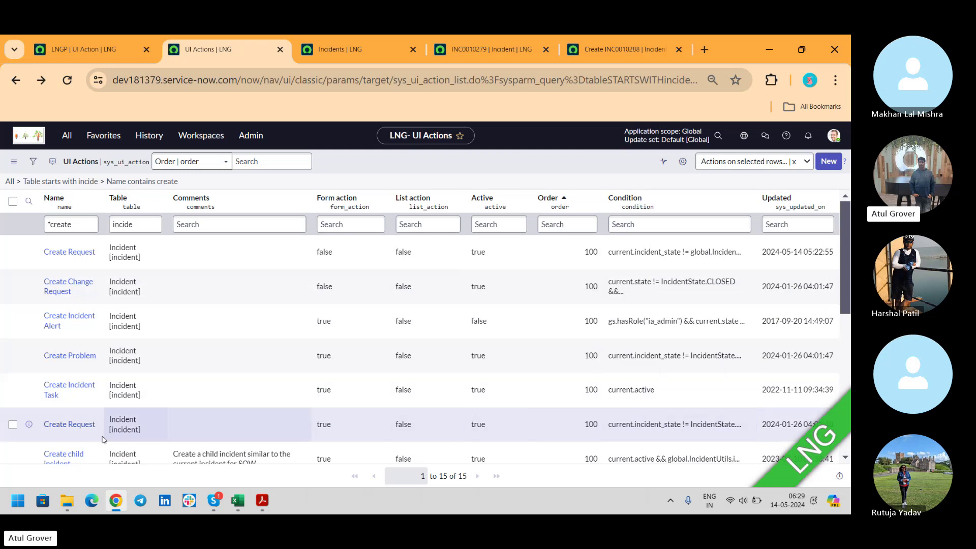
- Open the Create Request UI action whose Form action is true and examine the role and plugin checks in its Condition
click(69, 425)
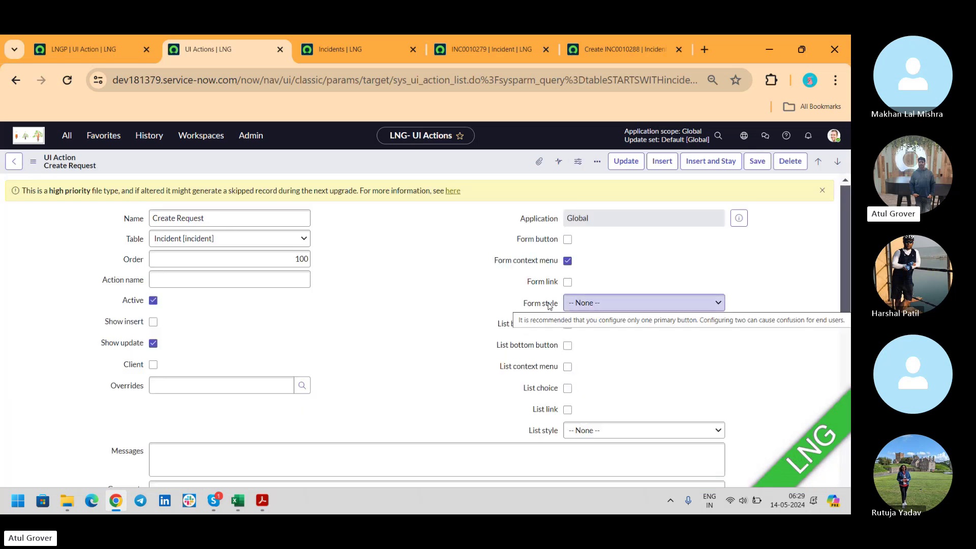
double_click(548, 305)
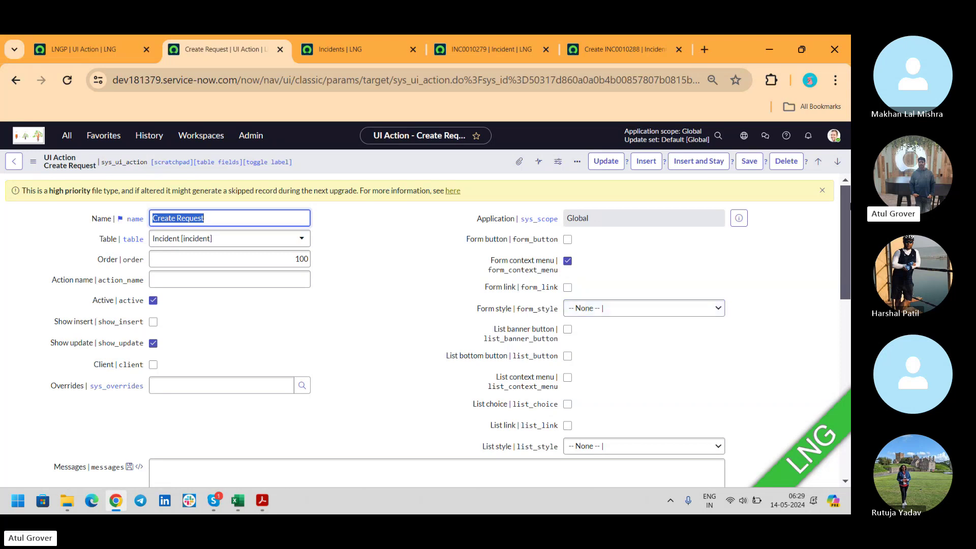
drag(842, 205, 848, 316)
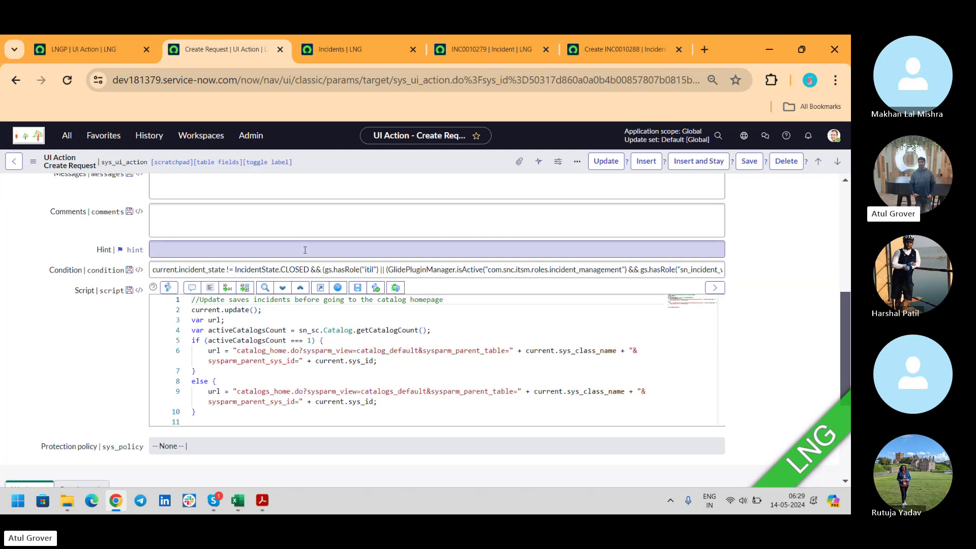
drag(300, 269, 721, 273)
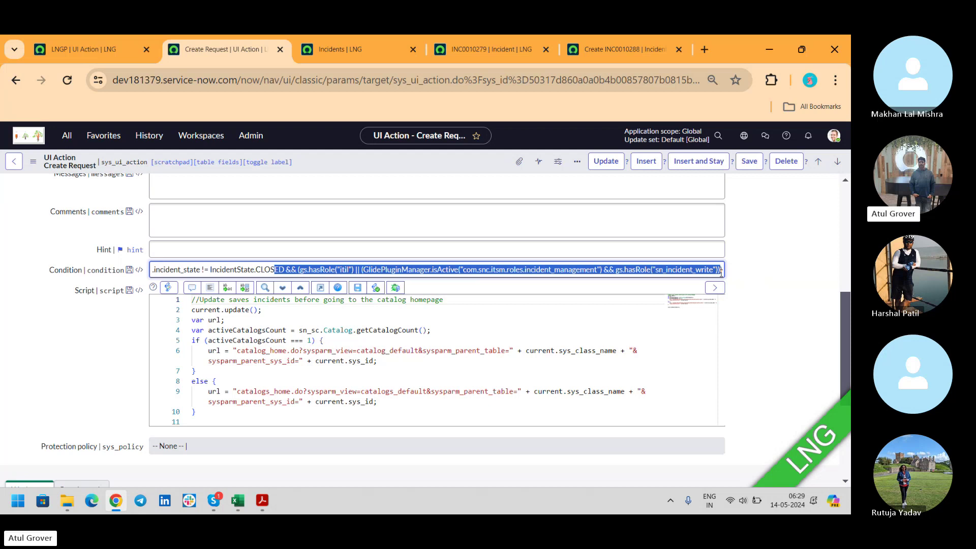
- Go back to the LNGP UI action record, checking the Skype call window briefly
click(87, 47)
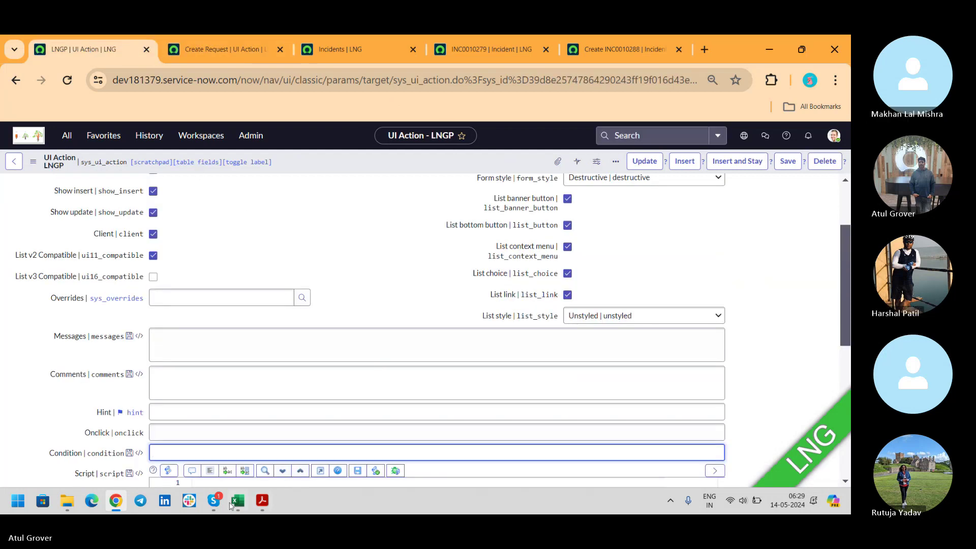
mouse_move(212, 504)
click(187, 447)
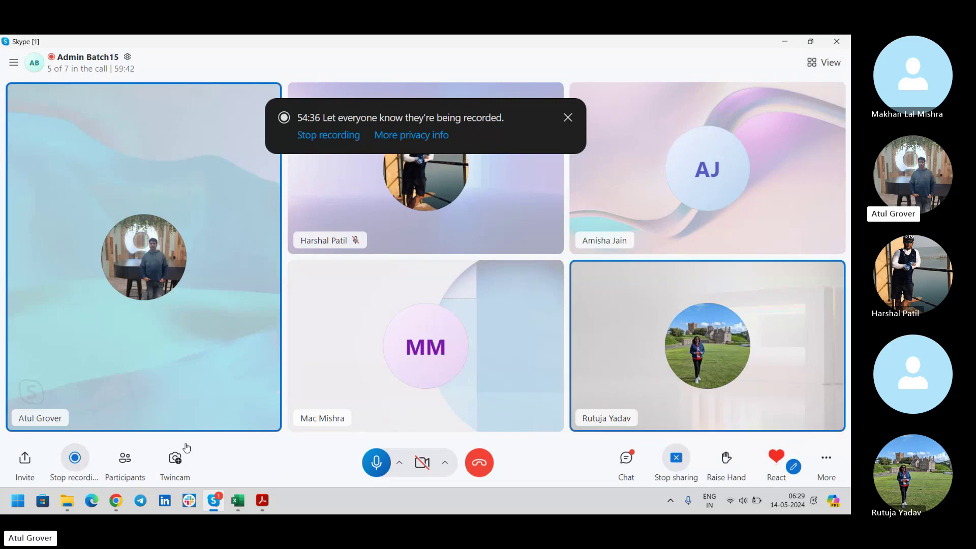
key(alt+Tab)
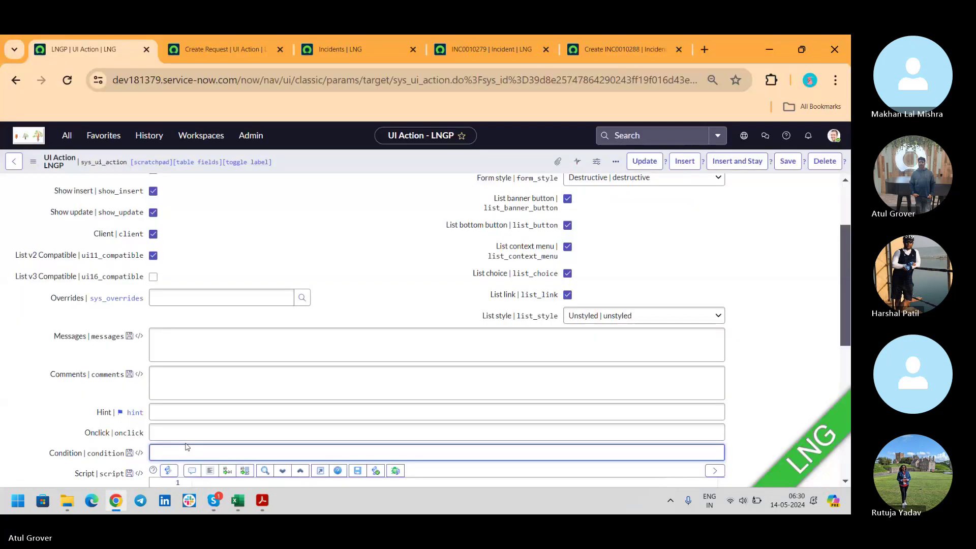
- Return to the UI Actions list and filter it to tables starting with "change", keeping the "*create" name filter
click(229, 49)
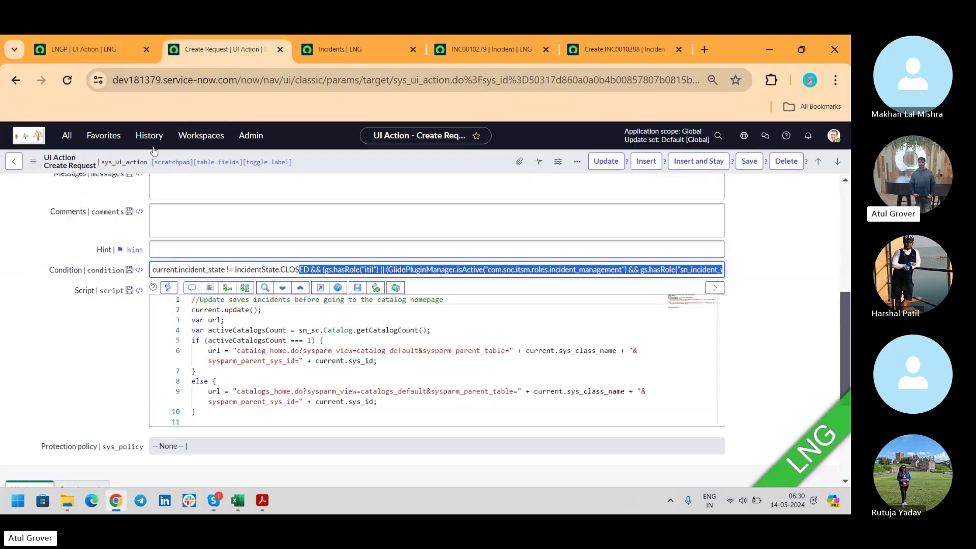
click(20, 82)
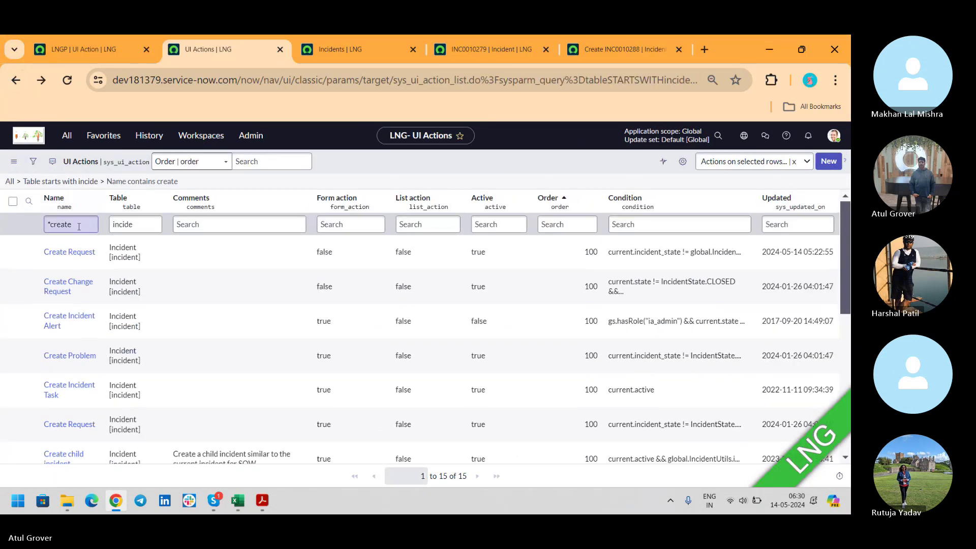
click(71, 224)
click(138, 225)
key(BackSpace)
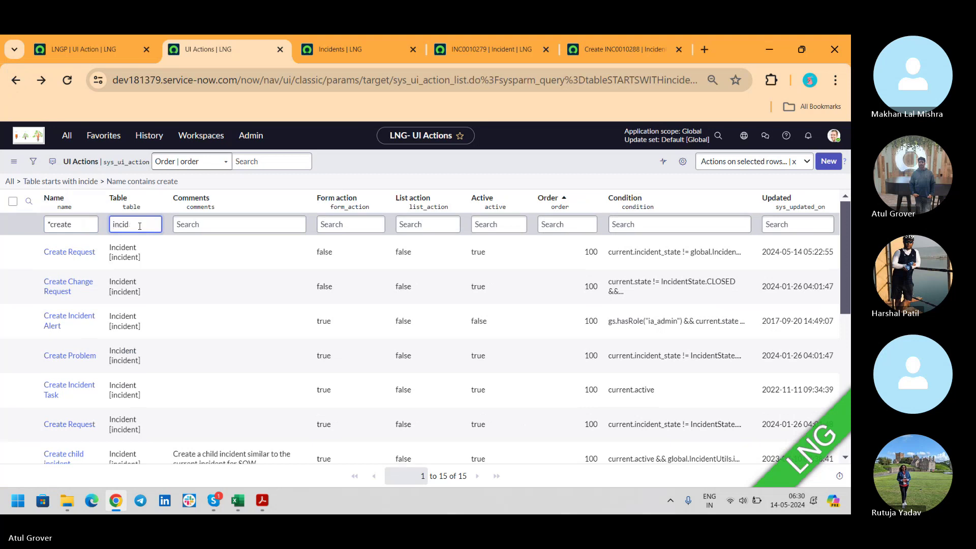
key(BackSpace)
text(change)
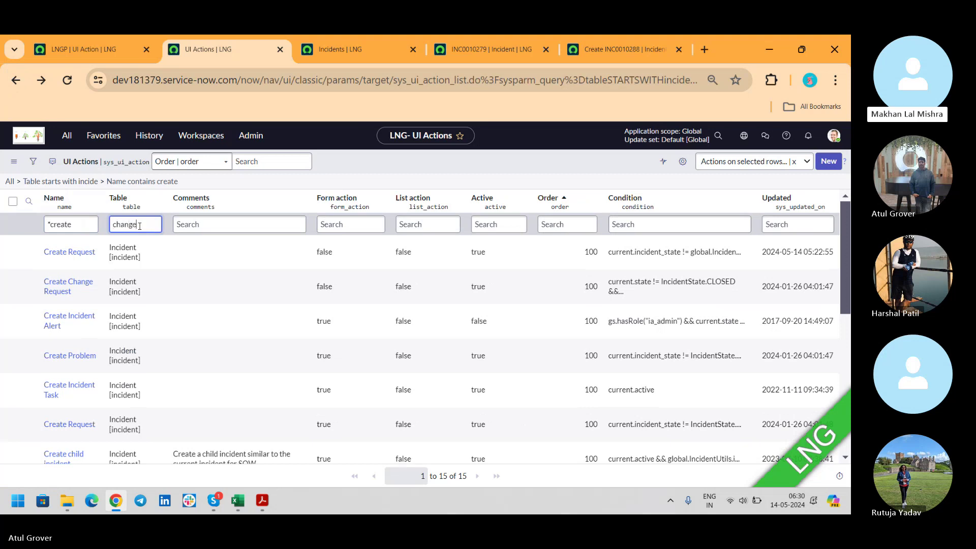
key(Return)
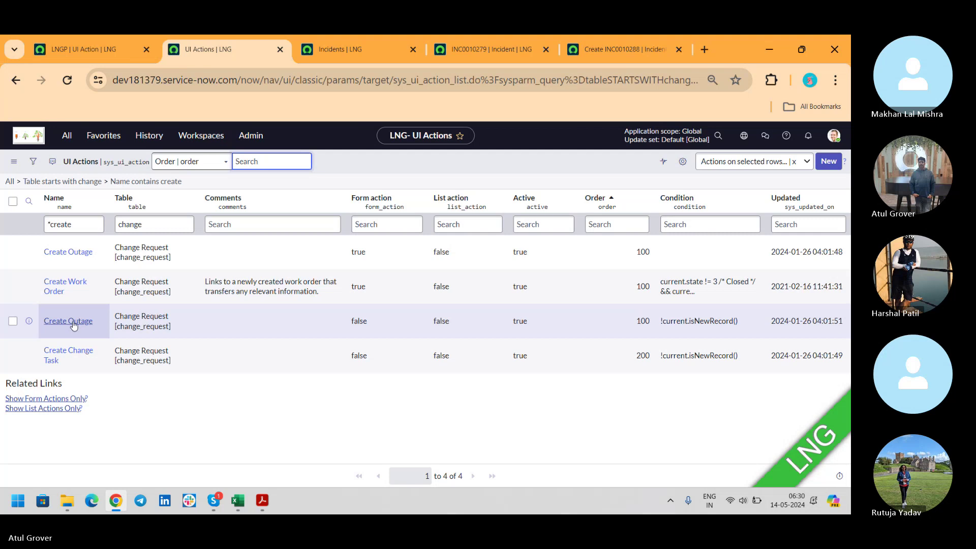
- Open the Create Outage UI action whose Form action is false and examine the !current.isNewRecord() expression in its Condition
click(74, 322)
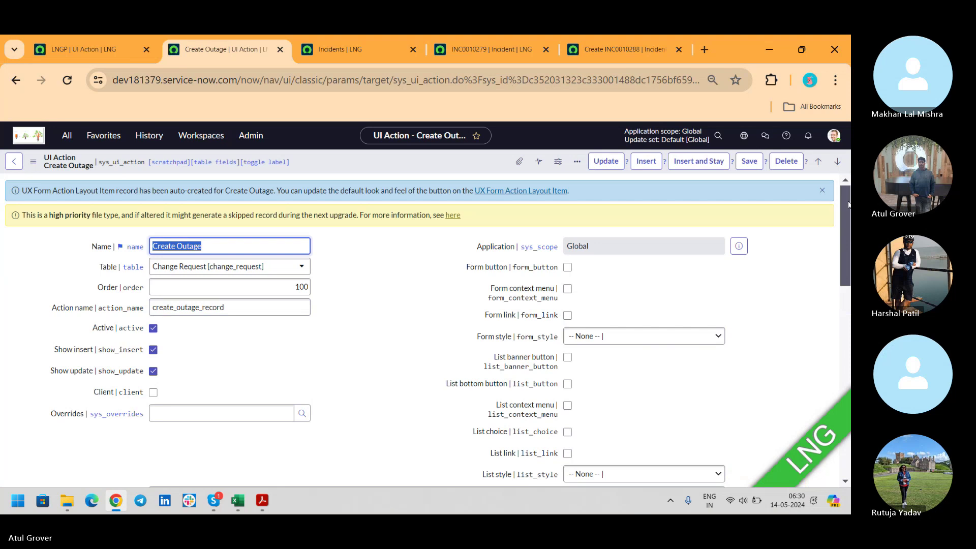
drag(849, 205, 839, 319)
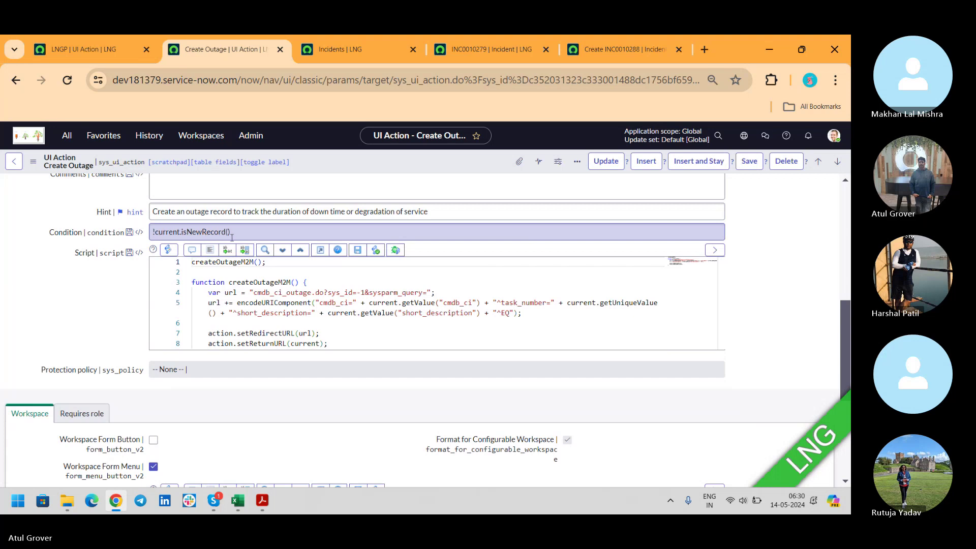
drag(231, 234, 151, 235)
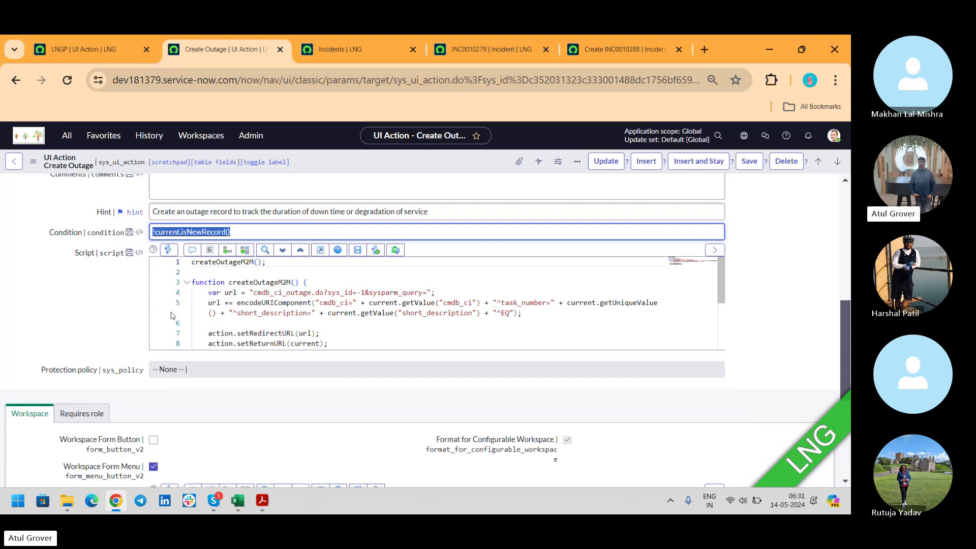
- Switch to the Skype call window to check on the meeting
mouse_move(214, 507)
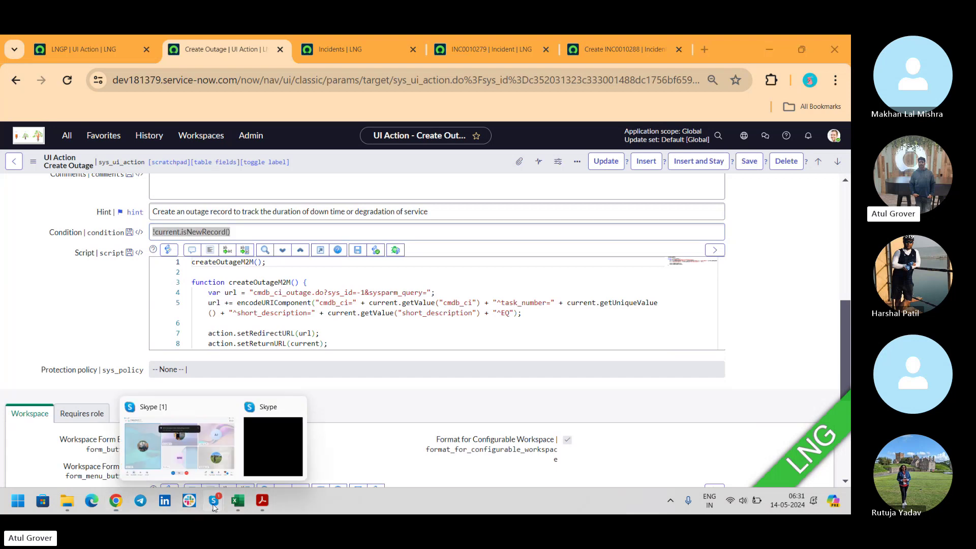
click(184, 458)
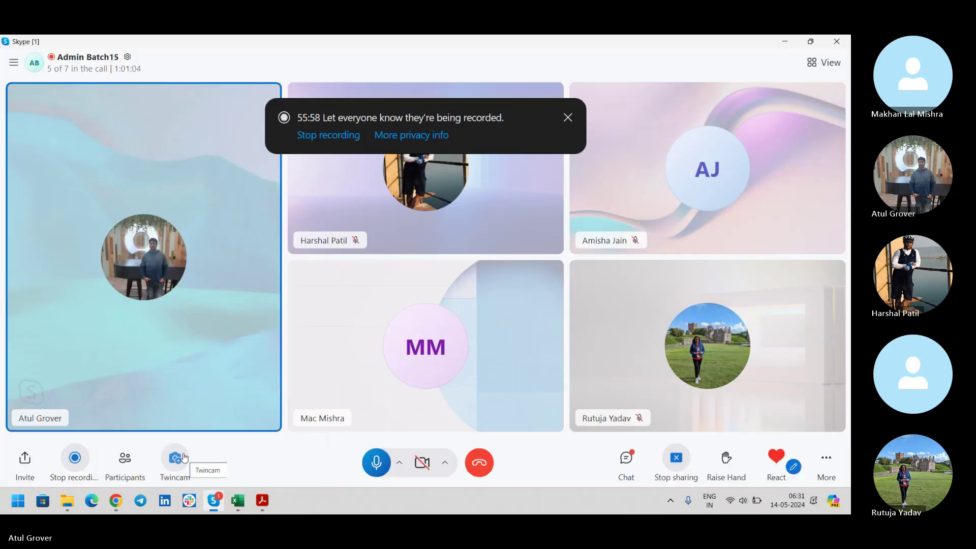